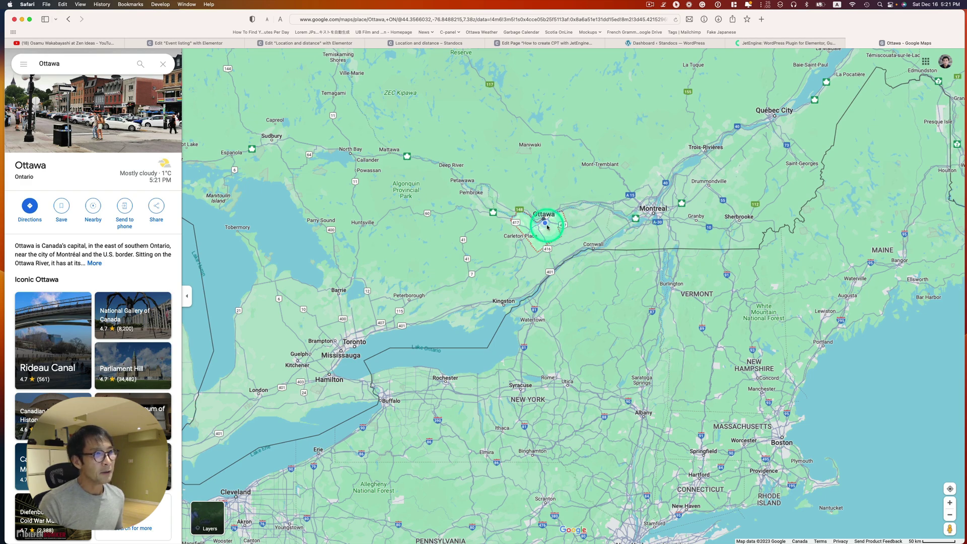
Examine where Montreal and Toronto lie relative to Ottawa on the map
{"action": "scroll", "coordinate": [547, 227], "scroll_direction": "down", "scroll_amount": 5}
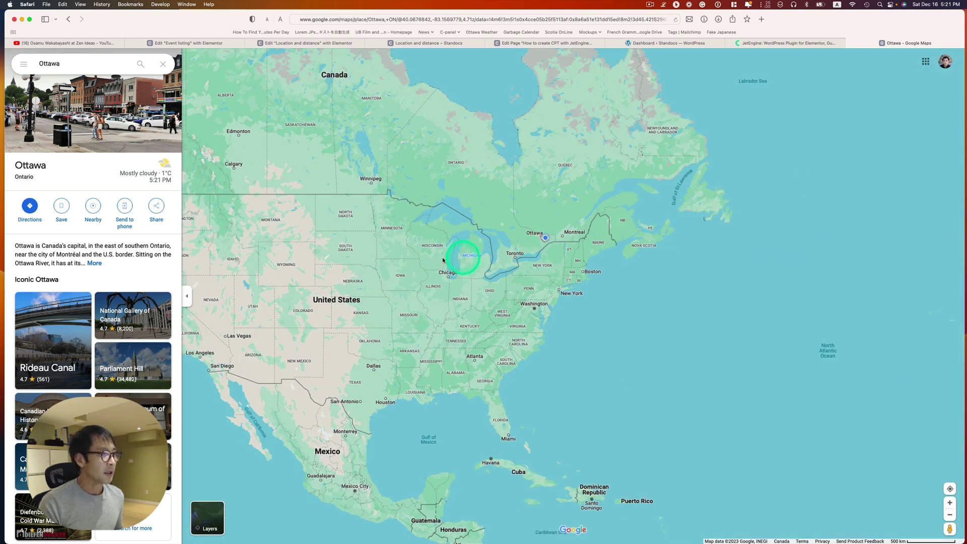
{"action": "scroll", "coordinate": [557, 242], "scroll_direction": "up", "scroll_amount": 3}
{"action": "scroll", "coordinate": [513, 242], "scroll_direction": "up", "scroll_amount": 3}
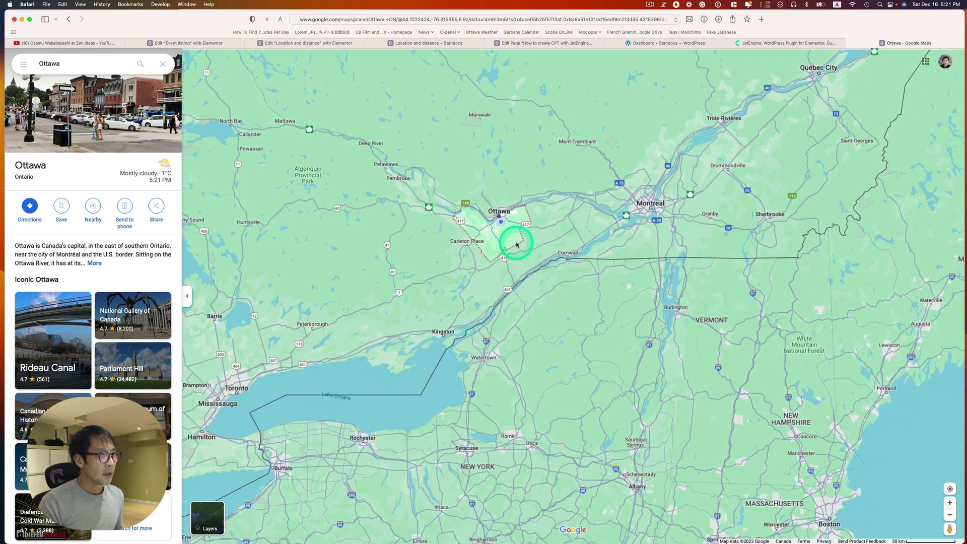
{"action": "left_click_drag", "start_coordinate": [510, 241], "coordinate": [555, 237]}
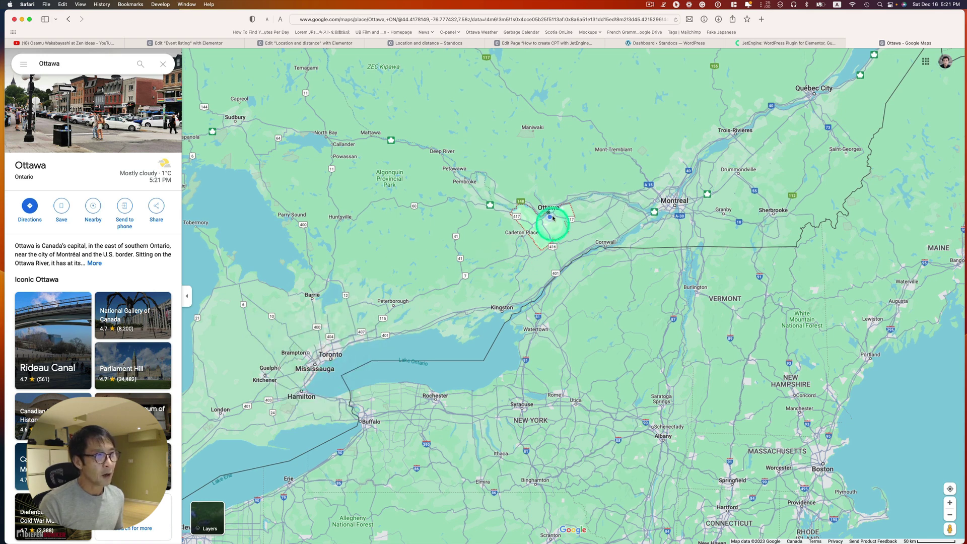
{"action": "mouse_move", "coordinate": [664, 201]}
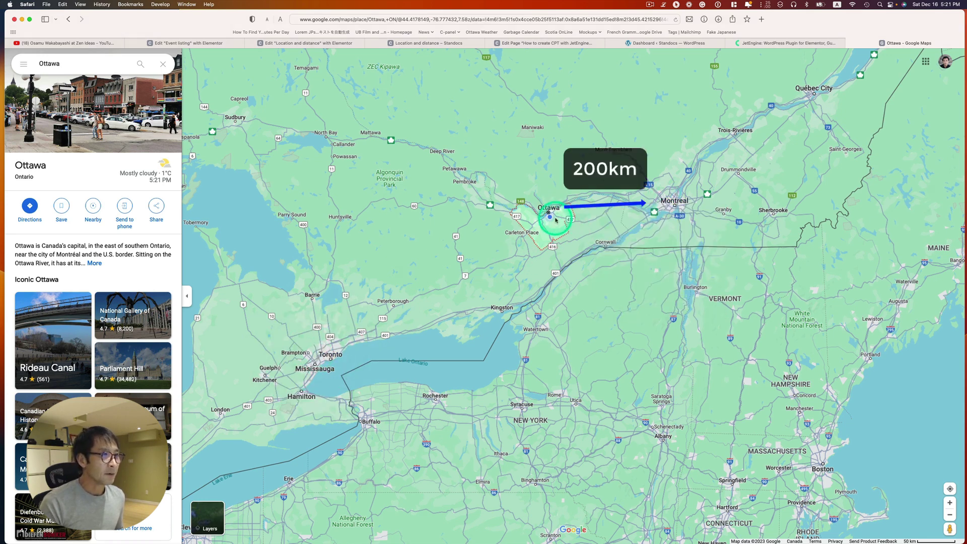
{"action": "mouse_move", "coordinate": [330, 361]}
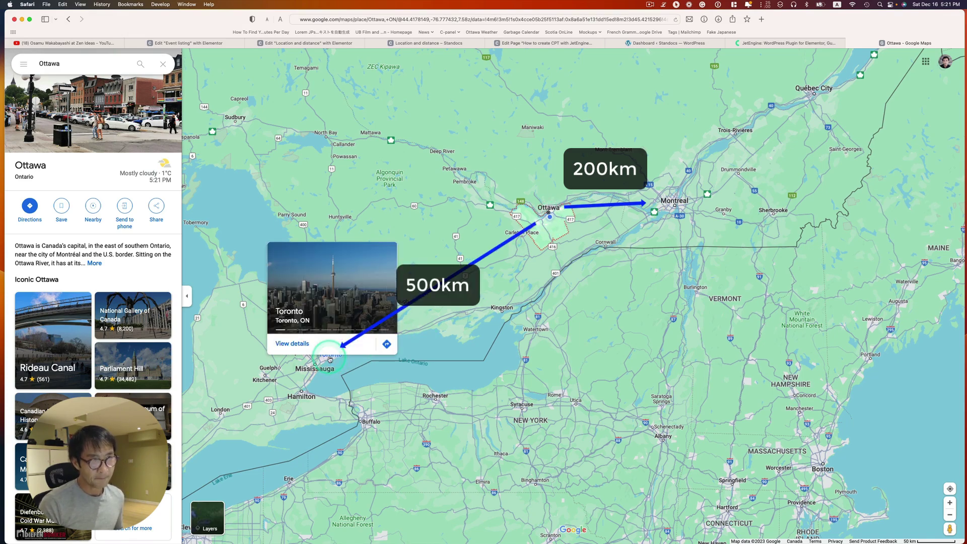
Switch to the Location and distance page and look through the event listings and their addresses
{"action": "left_click", "coordinate": [613, 91]}
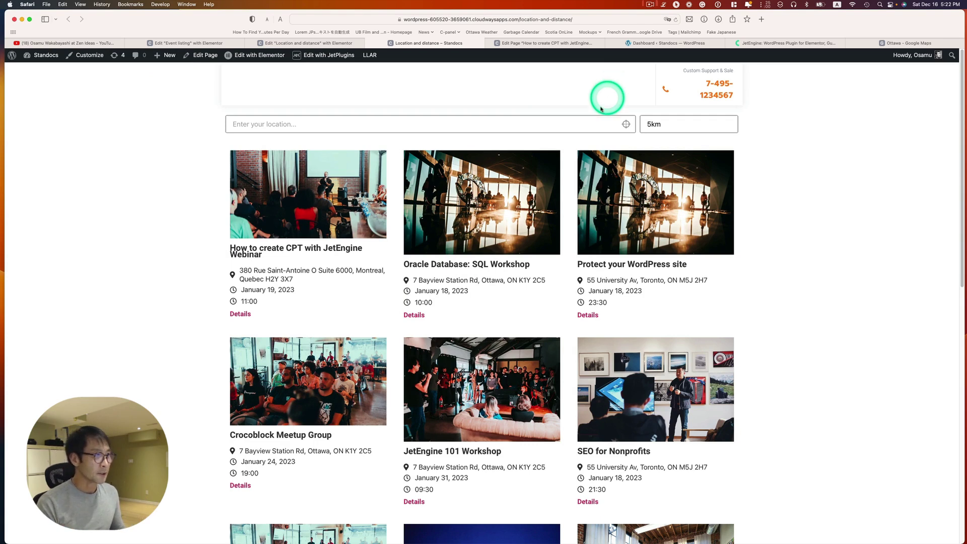
{"action": "left_click", "coordinate": [533, 126]}
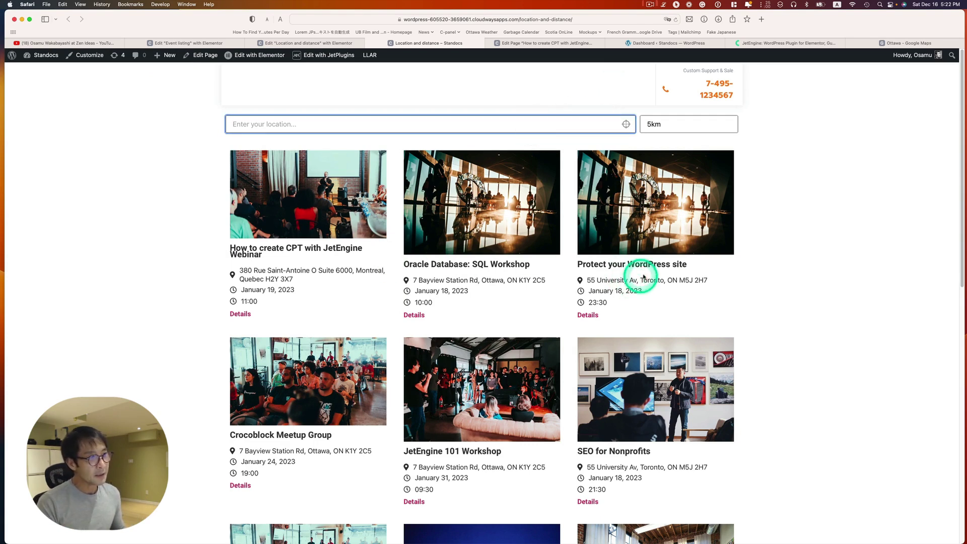
{"action": "scroll", "coordinate": [654, 273], "scroll_direction": "down", "scroll_amount": 1}
{"action": "scroll", "coordinate": [655, 273], "scroll_direction": "down", "scroll_amount": 1}
{"action": "scroll", "coordinate": [656, 274], "scroll_direction": "down", "scroll_amount": 2}
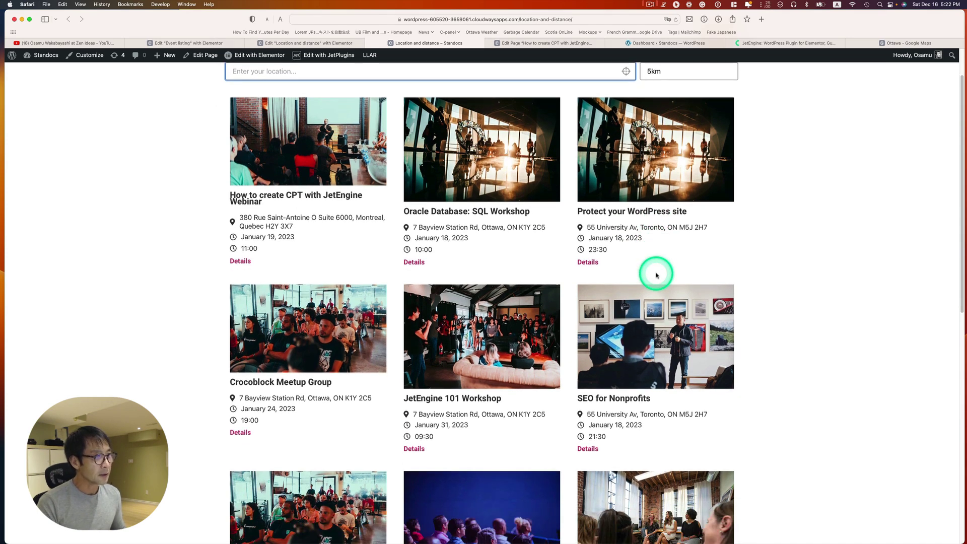
{"action": "scroll", "coordinate": [656, 275], "scroll_direction": "up", "scroll_amount": 1}
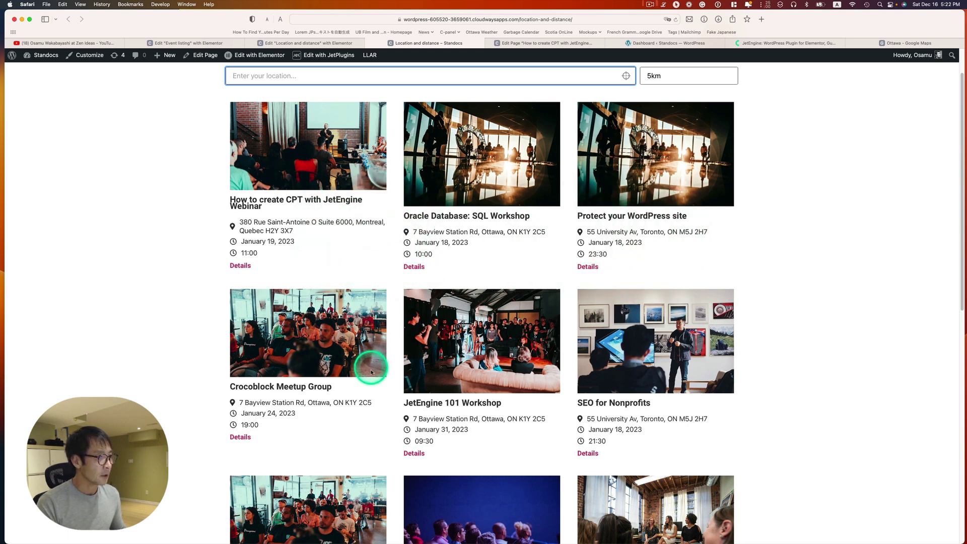
{"action": "scroll", "coordinate": [518, 410], "scroll_direction": "down", "scroll_amount": 4}
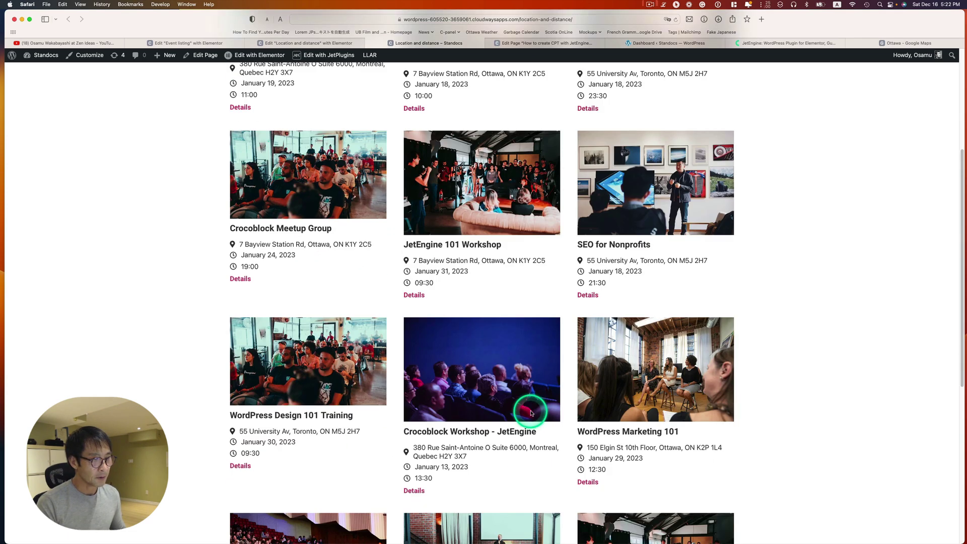
Search for events near Ottawa, ON, Canada and review the addresses of the filtered listings
{"action": "scroll", "coordinate": [343, 138], "scroll_direction": "up", "scroll_amount": 5}
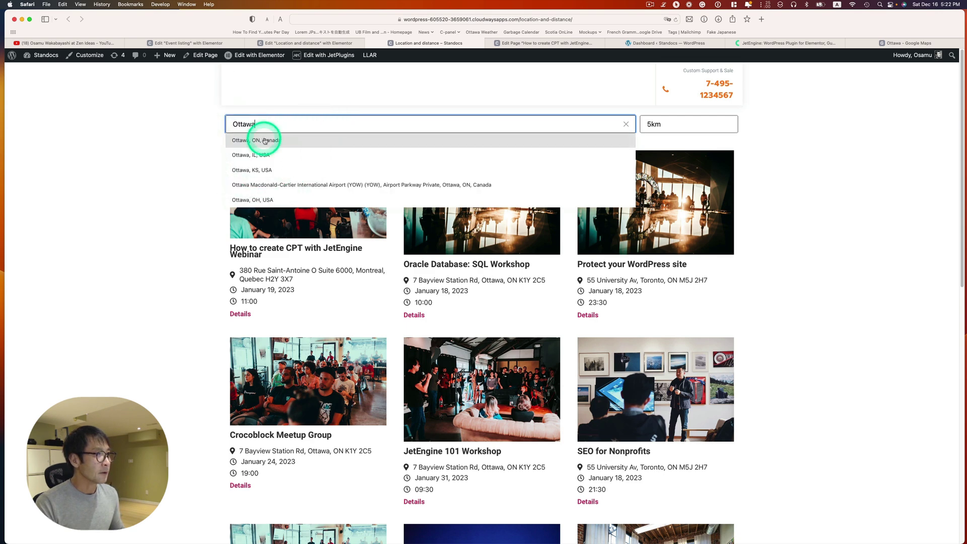
{"action": "left_click", "coordinate": [265, 141]}
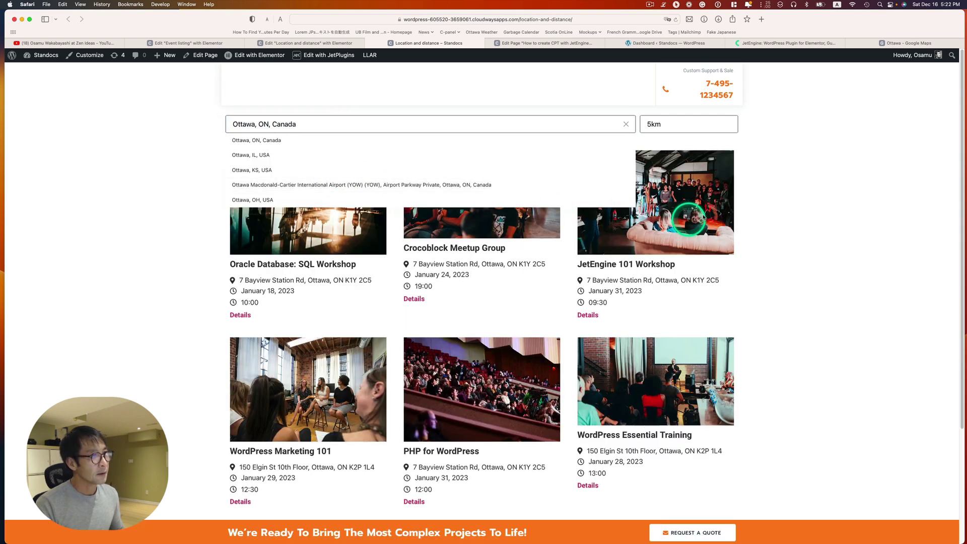
{"action": "scroll", "coordinate": [830, 315], "scroll_direction": "down", "scroll_amount": 1}
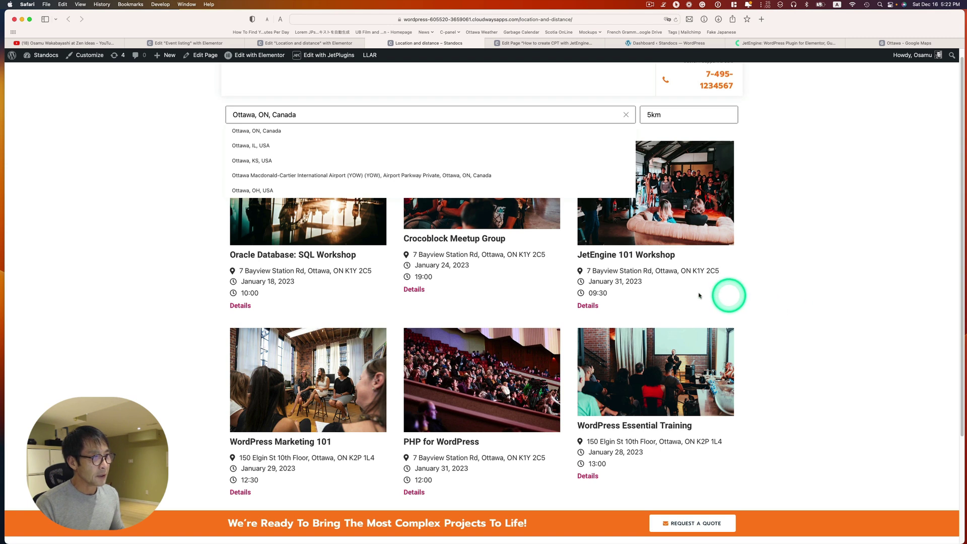
{"action": "scroll", "coordinate": [504, 292], "scroll_direction": "down", "scroll_amount": 2}
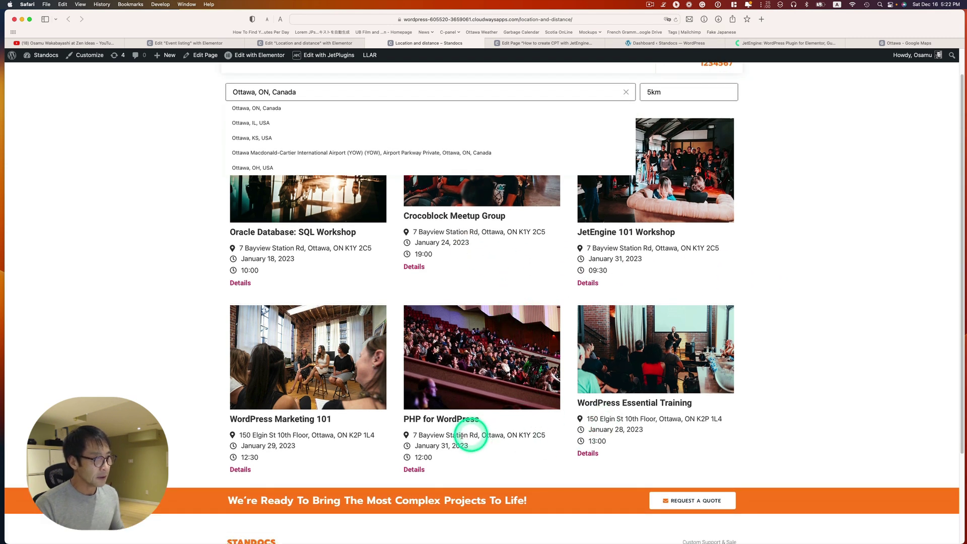
Replace the search location with Toronto, ON, Canada to filter the events
{"action": "left_click", "coordinate": [309, 93]}
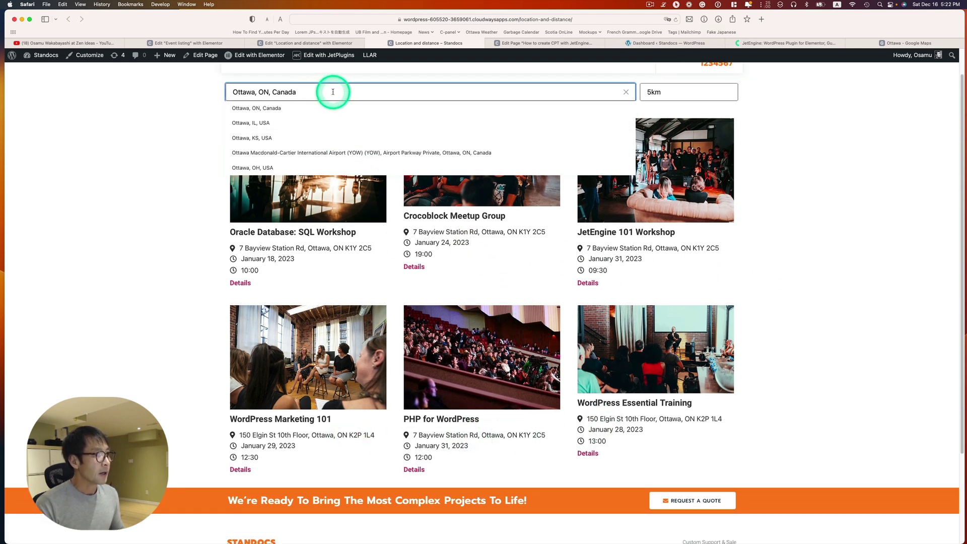
{"action": "left_click_drag", "start_coordinate": [332, 92], "coordinate": [212, 91]}
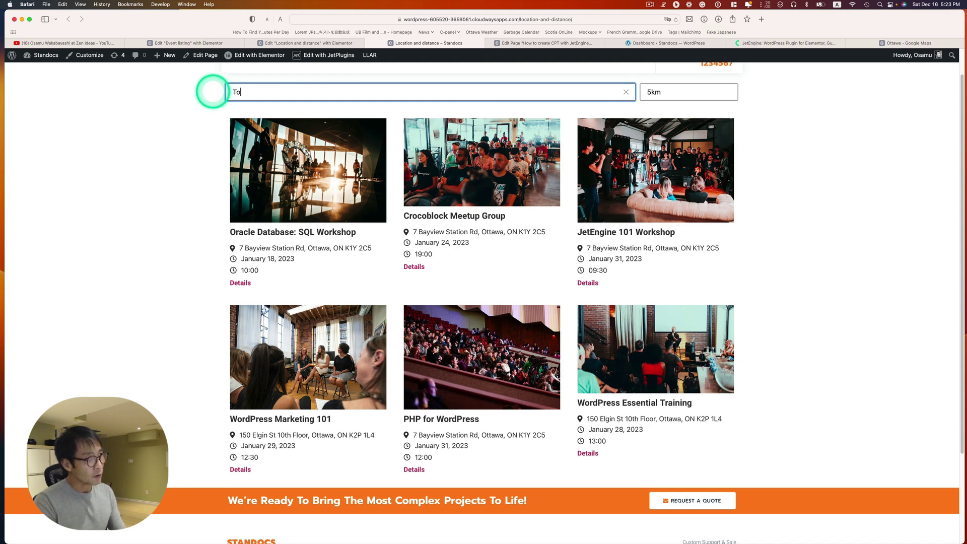
{"action": "left_click", "coordinate": [237, 104]}
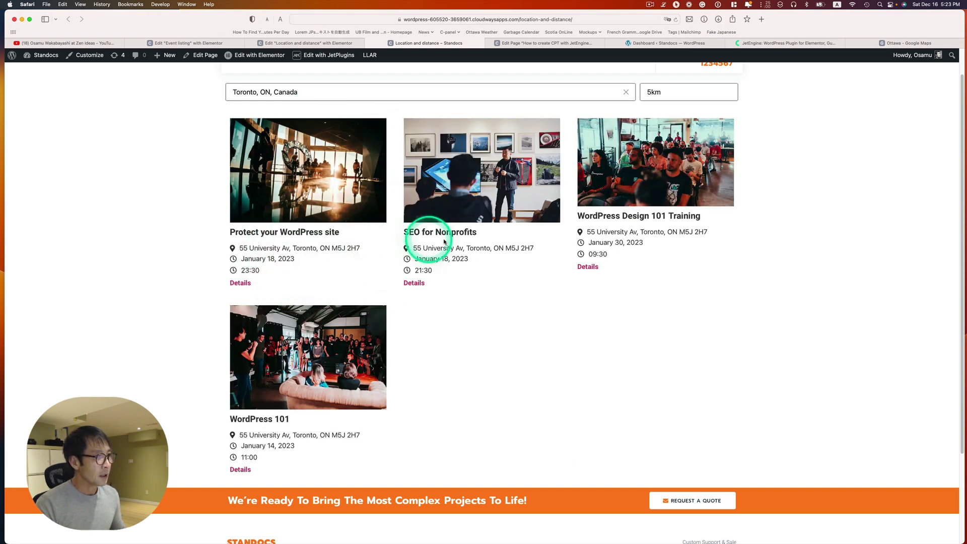
Set the event search location back to Ottawa, ON, Canada
{"action": "left_click_drag", "start_coordinate": [339, 93], "coordinate": [175, 97]}
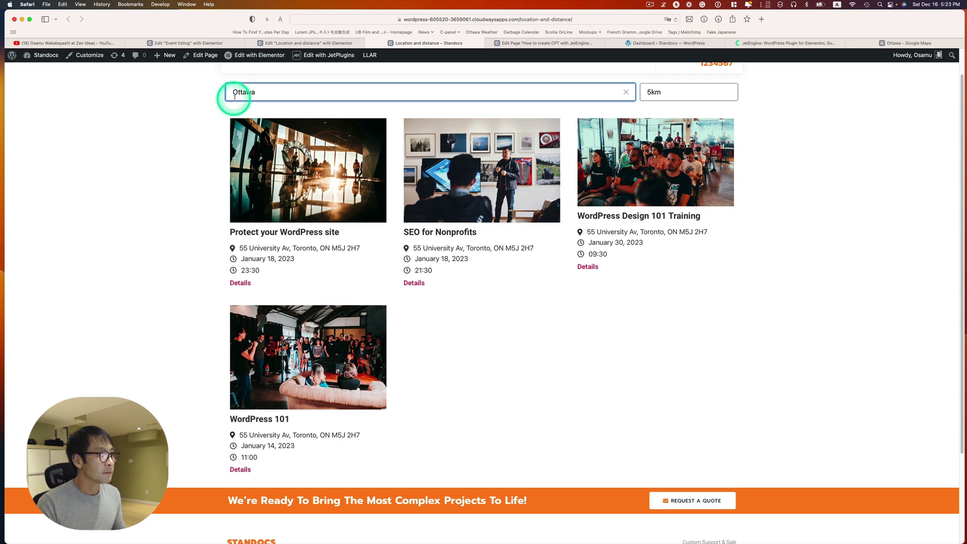
{"action": "type", "text": "Ottawa"}
{"action": "left_click", "coordinate": [248, 104]}
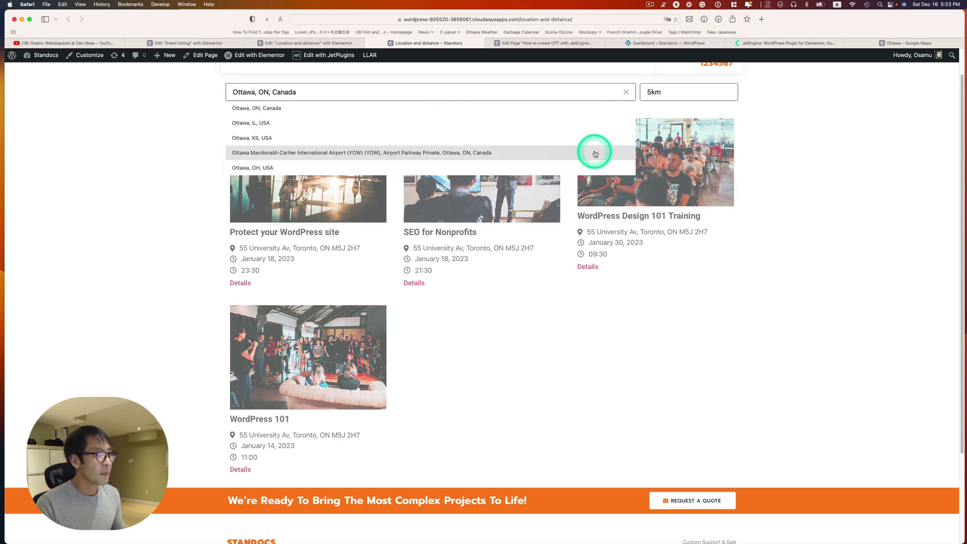
{"action": "left_click", "coordinate": [304, 108]}
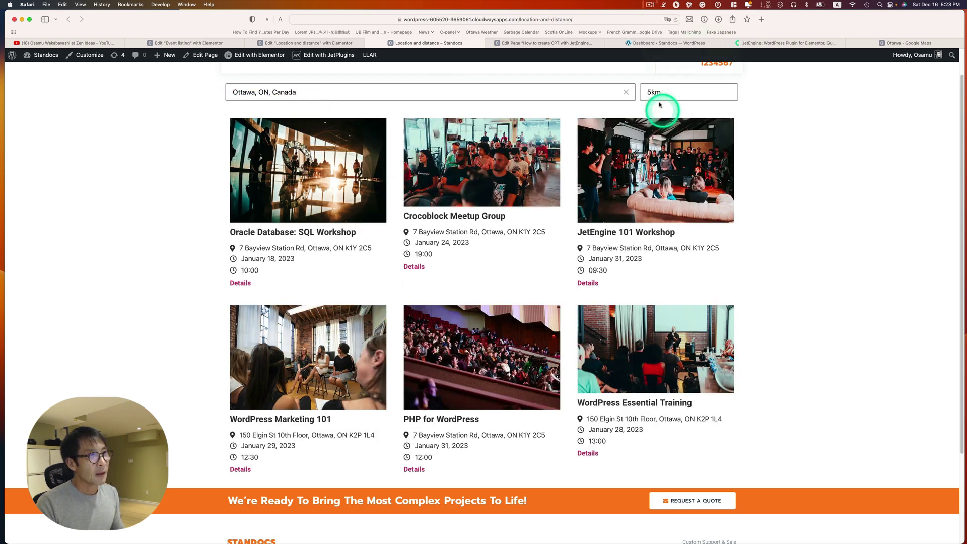
Widen the event search distance to 500km and select the location text for replacement
{"action": "left_click", "coordinate": [660, 98]}
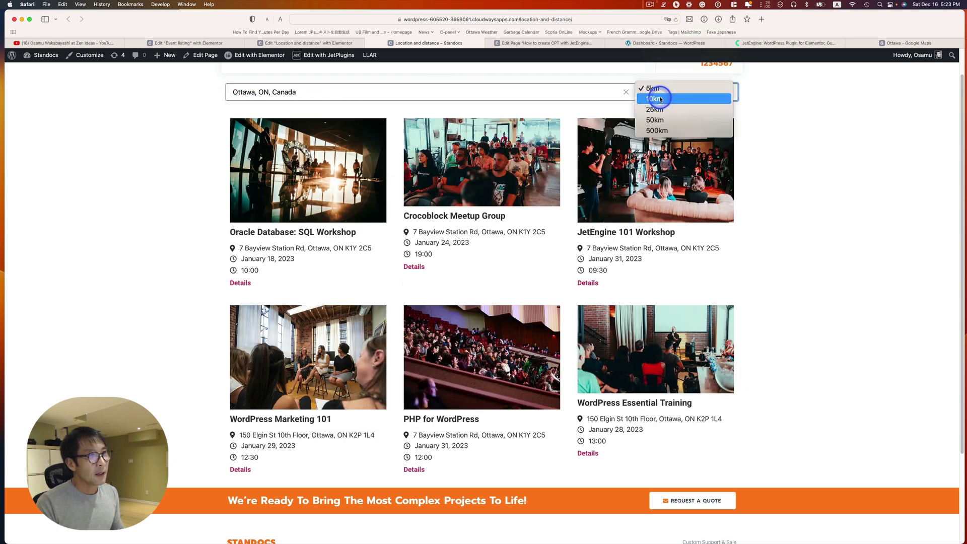
{"action": "left_click", "coordinate": [653, 130]}
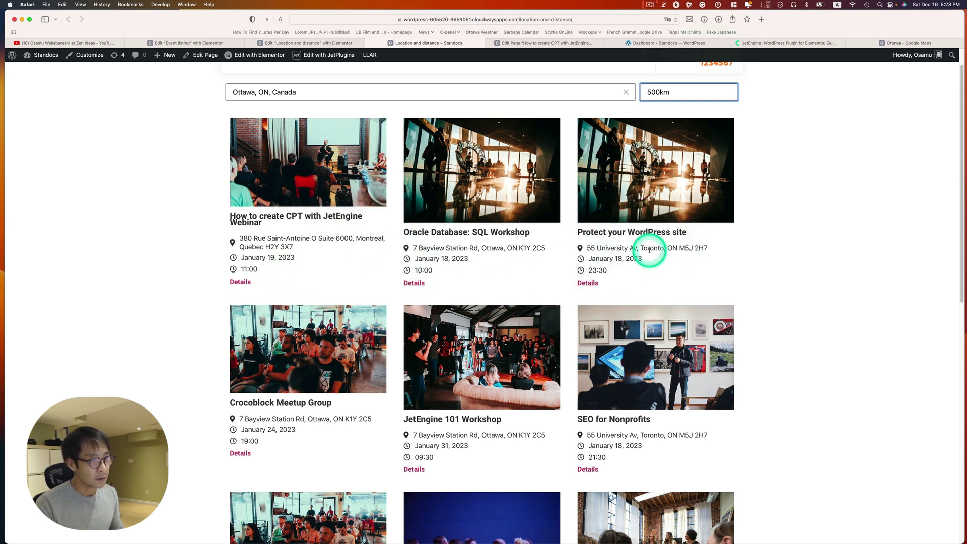
{"action": "left_click", "coordinate": [411, 96]}
{"action": "left_click_drag", "start_coordinate": [410, 95], "coordinate": [198, 86]}
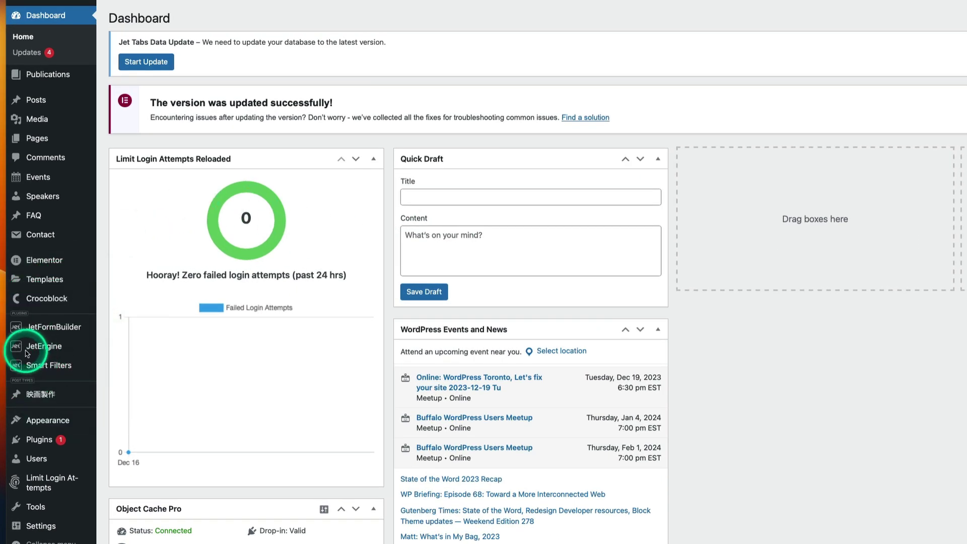
Open the JetEngine dashboard and check the Maps Listings module
{"action": "mouse_move", "coordinate": [76, 347]}
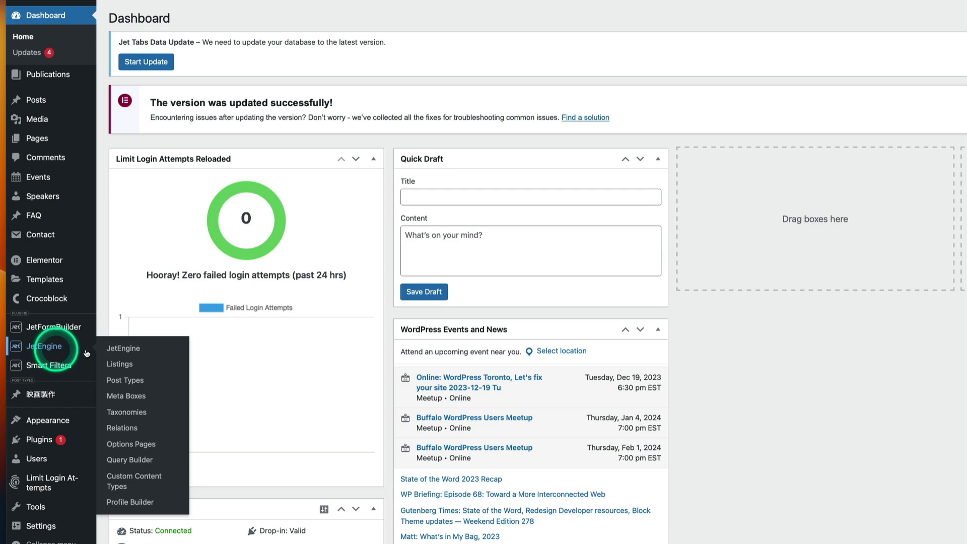
{"action": "left_click", "coordinate": [126, 352]}
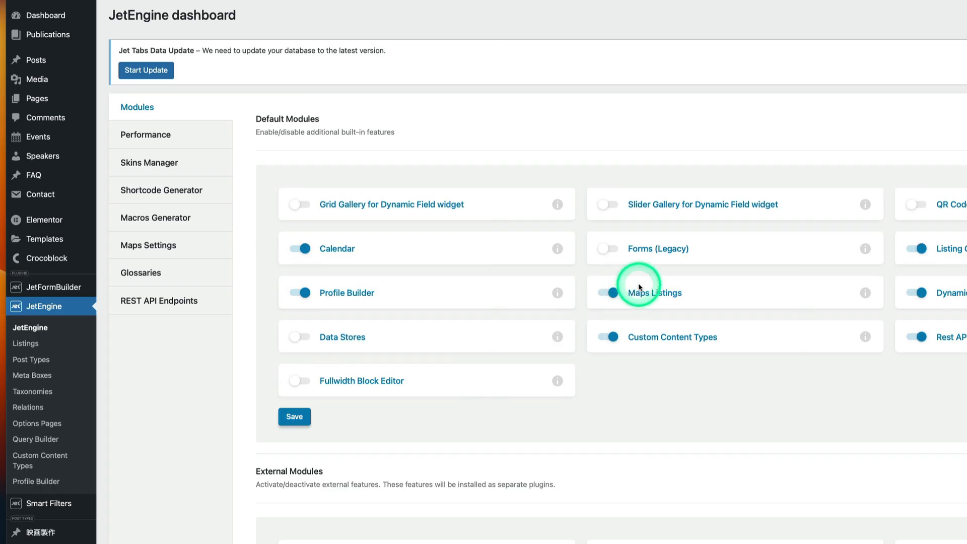
Open the Events post type for editing from JetEngine's custom post types list
{"action": "mouse_move", "coordinate": [58, 135]}
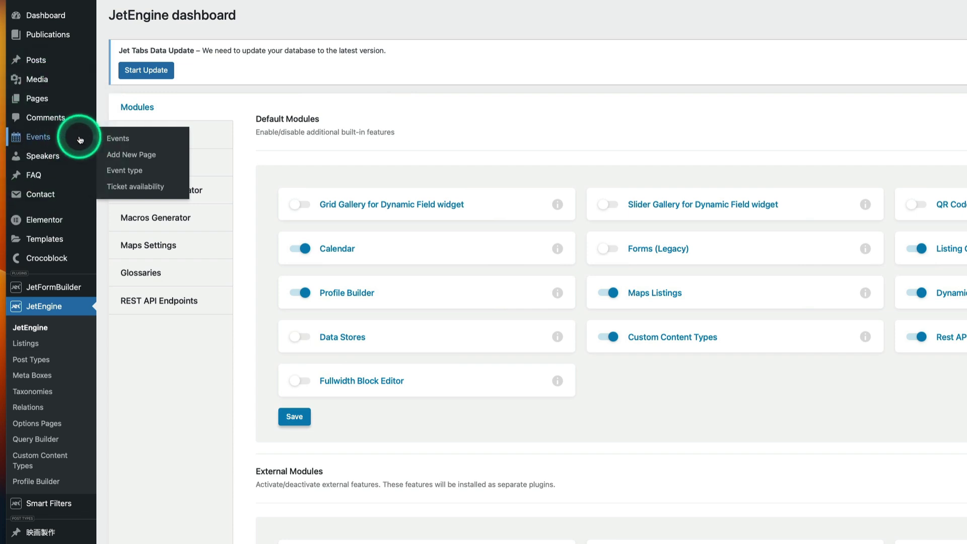
{"action": "left_click", "coordinate": [34, 361]}
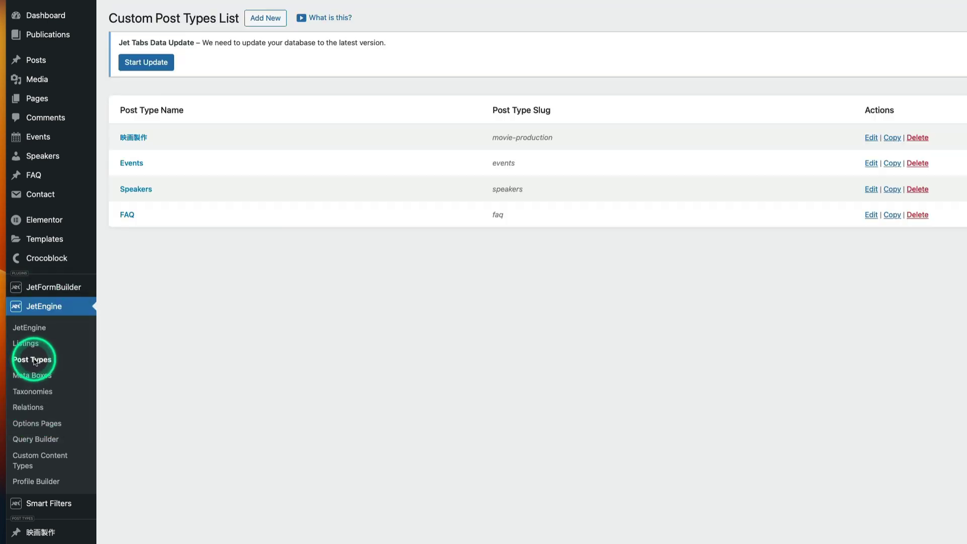
{"action": "left_click", "coordinate": [131, 165]}
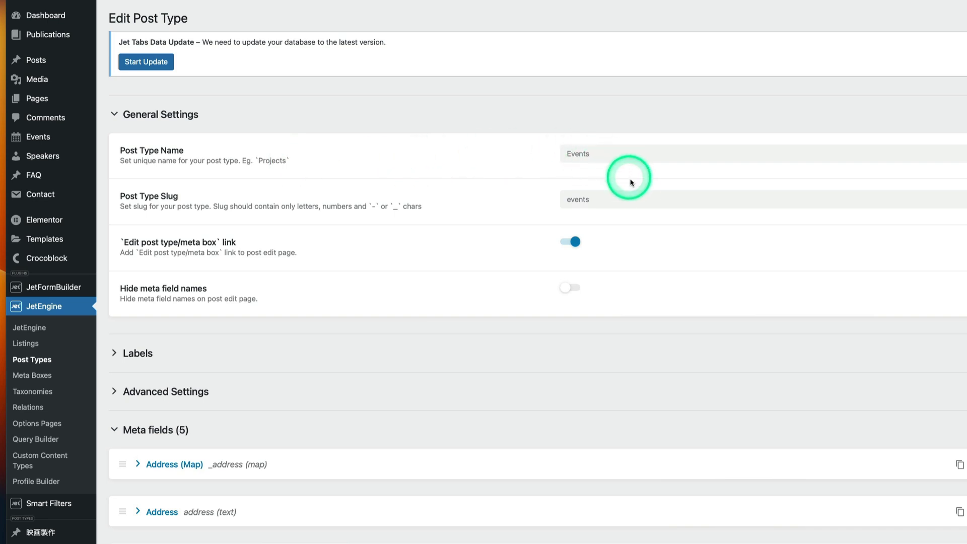
Expand the Address (Map) meta field, review its label and name, and keep Map as the field type
{"action": "scroll", "coordinate": [645, 383], "scroll_direction": "down", "scroll_amount": 2}
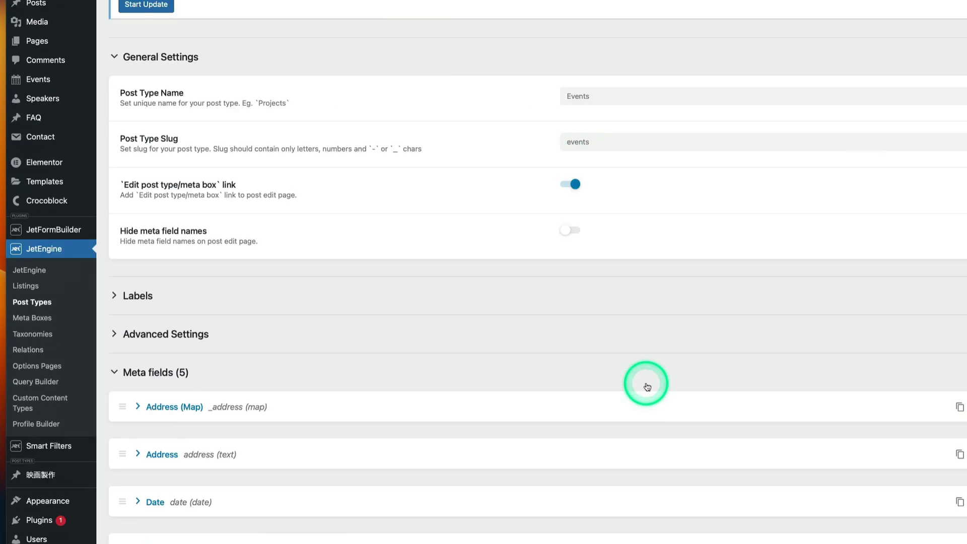
{"action": "scroll", "coordinate": [647, 386], "scroll_direction": "down", "scroll_amount": 3}
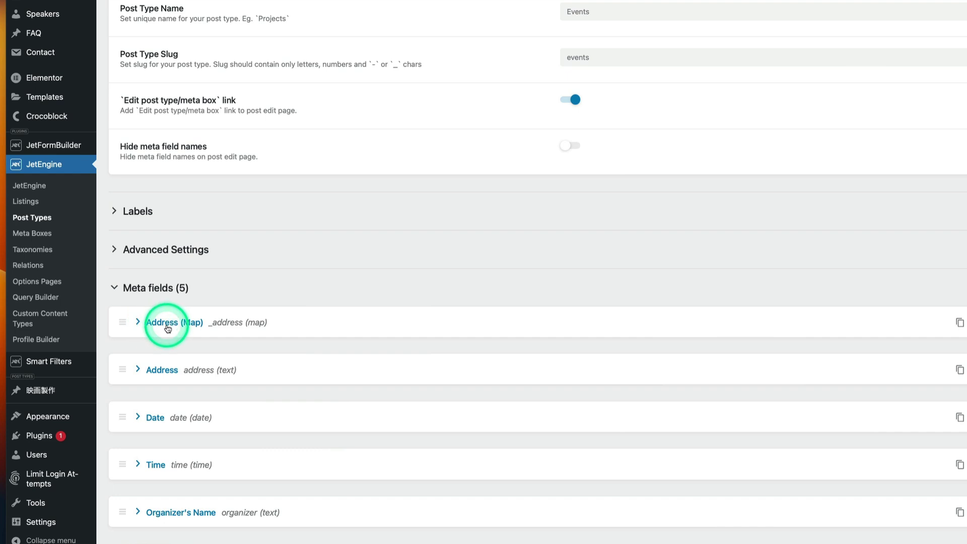
{"action": "left_click", "coordinate": [171, 328]}
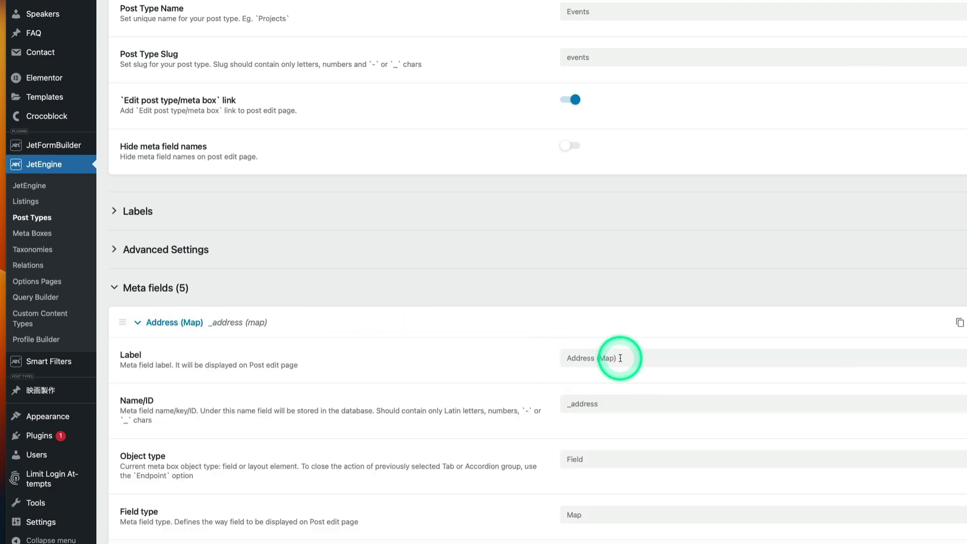
{"action": "scroll", "coordinate": [728, 400], "scroll_direction": "down", "scroll_amount": 1}
{"action": "scroll", "coordinate": [724, 395], "scroll_direction": "down", "scroll_amount": 1}
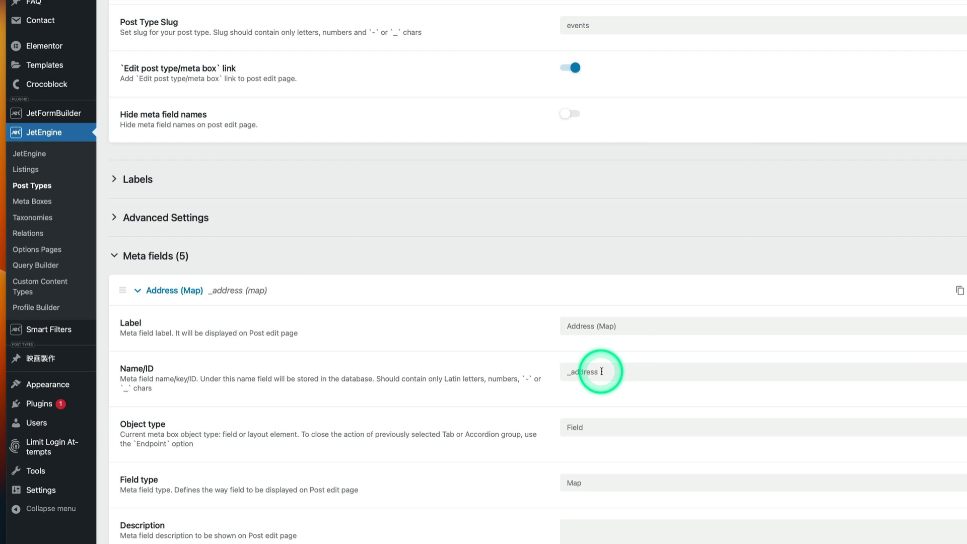
{"action": "scroll", "coordinate": [607, 373], "scroll_direction": "down", "scroll_amount": 2}
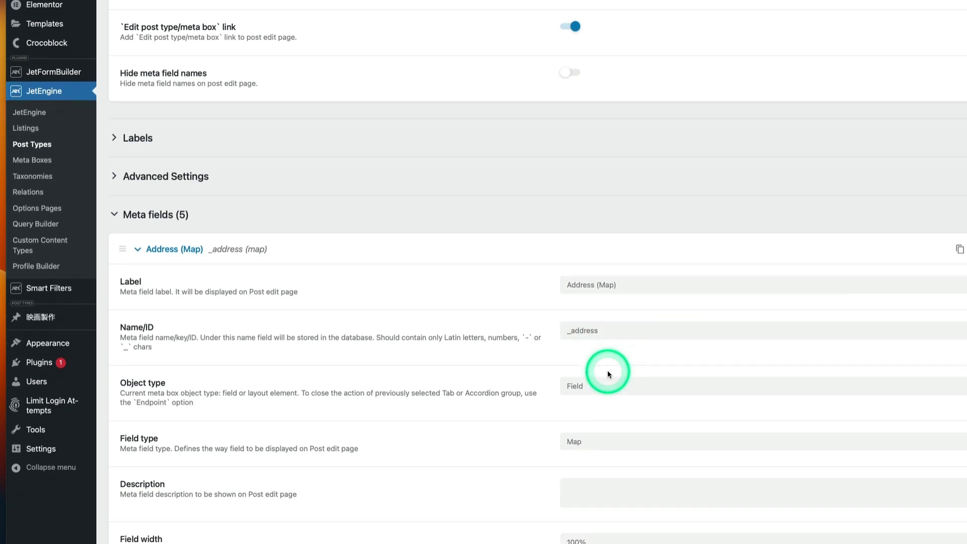
{"action": "left_click", "coordinate": [604, 442]}
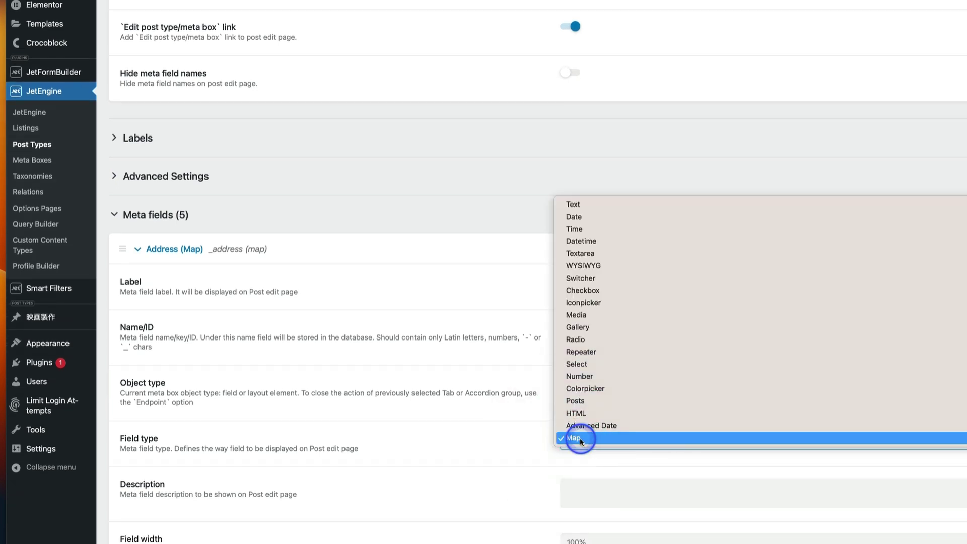
{"action": "left_click", "coordinate": [579, 439]}
{"action": "left_click", "coordinate": [929, 360]}
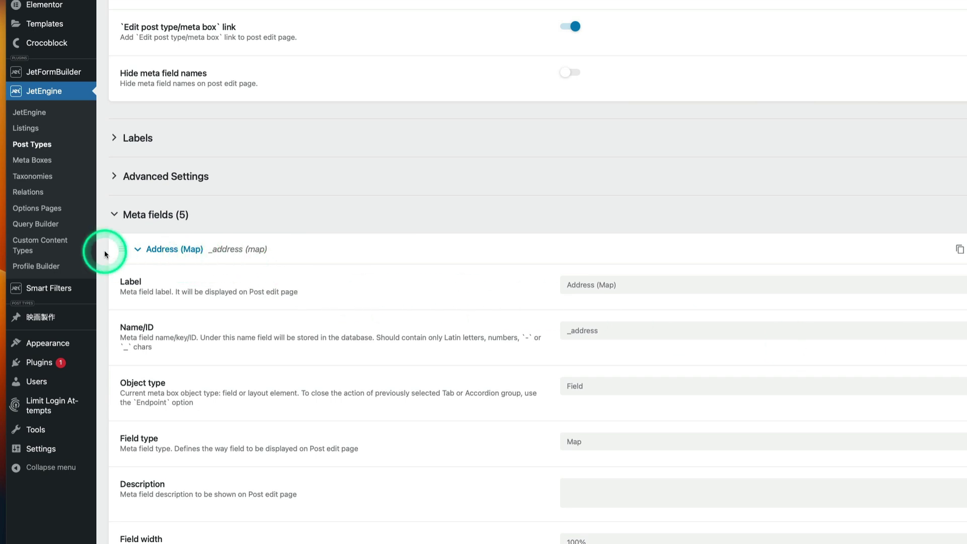
Review the text-type Address meta field's label and name, compare it with the Address (Map) field, and collapse both
{"action": "left_click", "coordinate": [138, 249]}
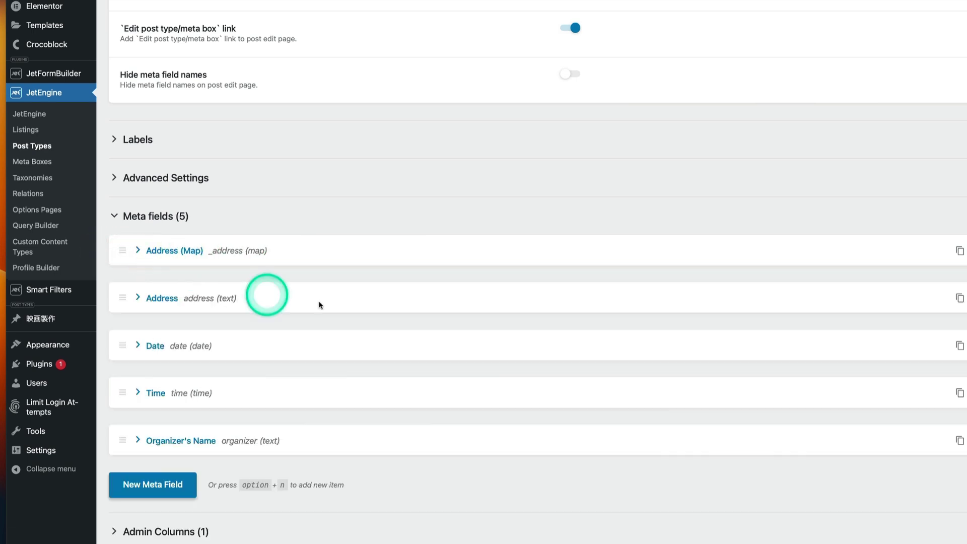
{"action": "left_click", "coordinate": [136, 299]}
{"action": "scroll", "coordinate": [694, 309], "scroll_direction": "down", "scroll_amount": 1}
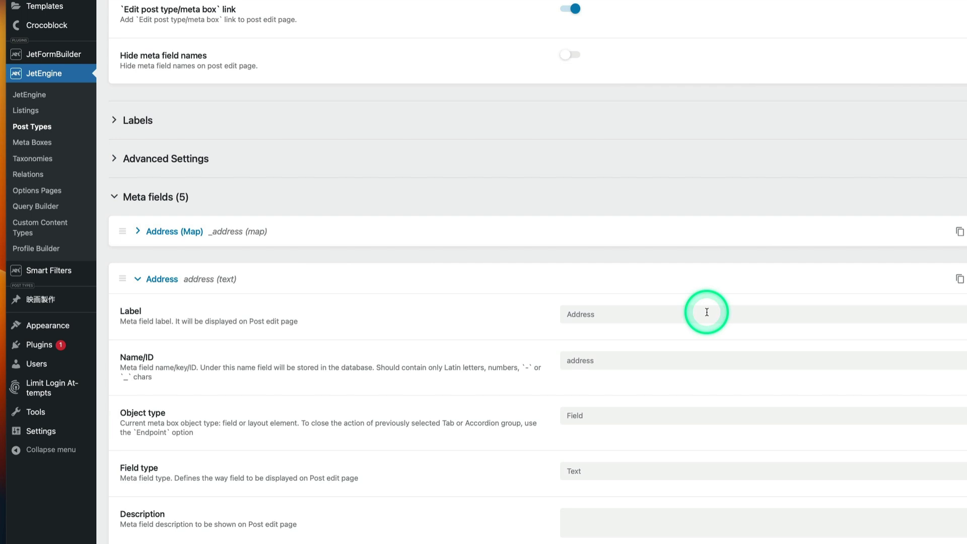
{"action": "left_click", "coordinate": [619, 315]}
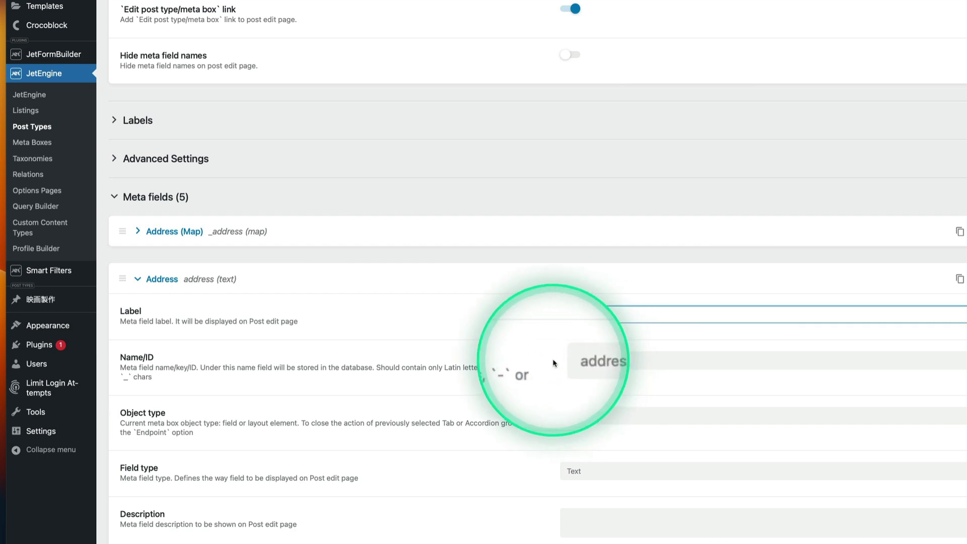
{"action": "left_click", "coordinate": [191, 235]}
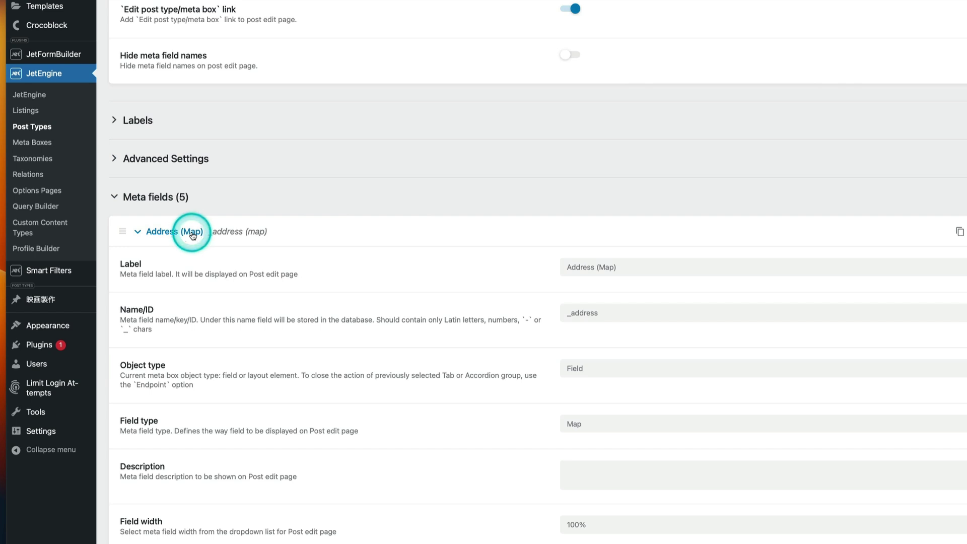
{"action": "left_click", "coordinate": [135, 231]}
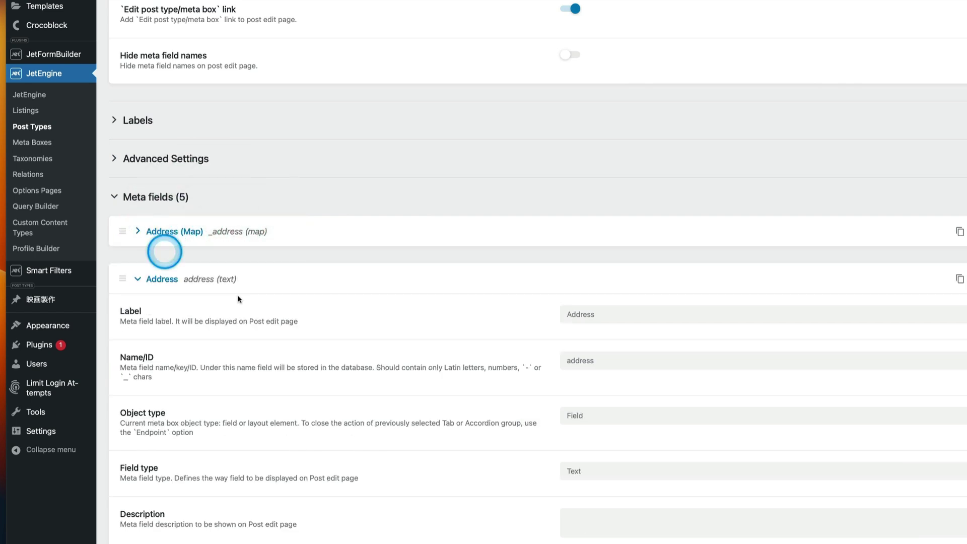
{"action": "left_click", "coordinate": [136, 281]}
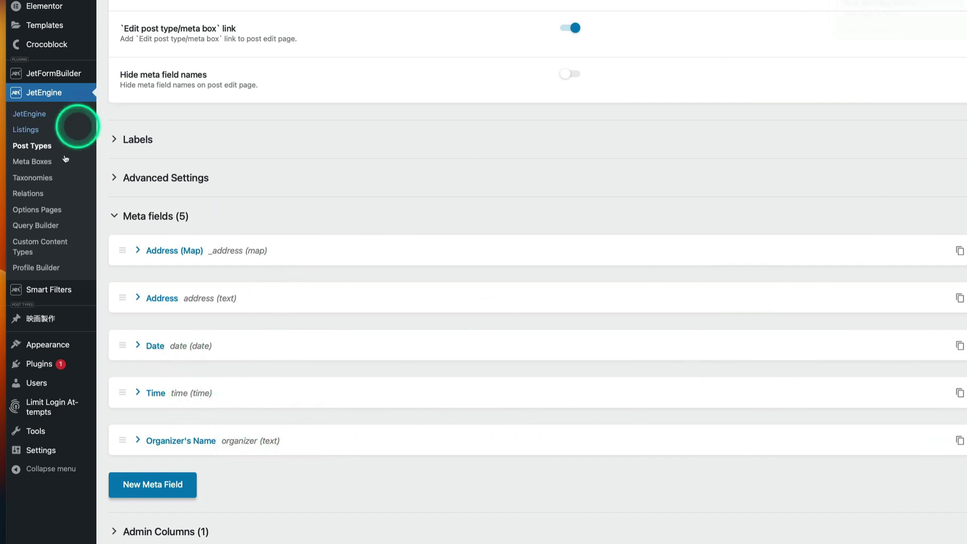
Open the Crocoblock Meetup Group event for editing and go to its address settings
{"action": "scroll", "coordinate": [47, 156], "scroll_direction": "up", "scroll_amount": 5}
{"action": "mouse_move", "coordinate": [51, 156]}
{"action": "mouse_move", "coordinate": [45, 136]}
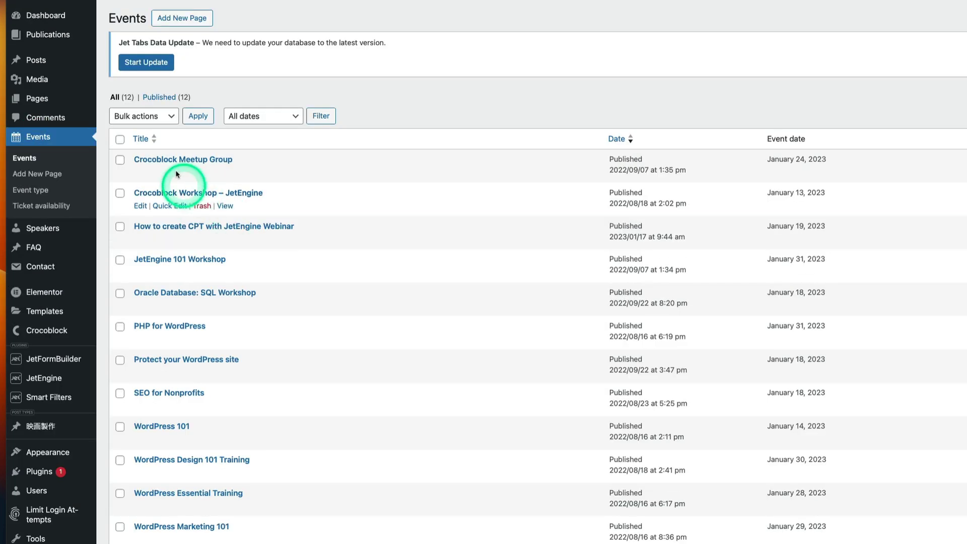
{"action": "left_click", "coordinate": [139, 173]}
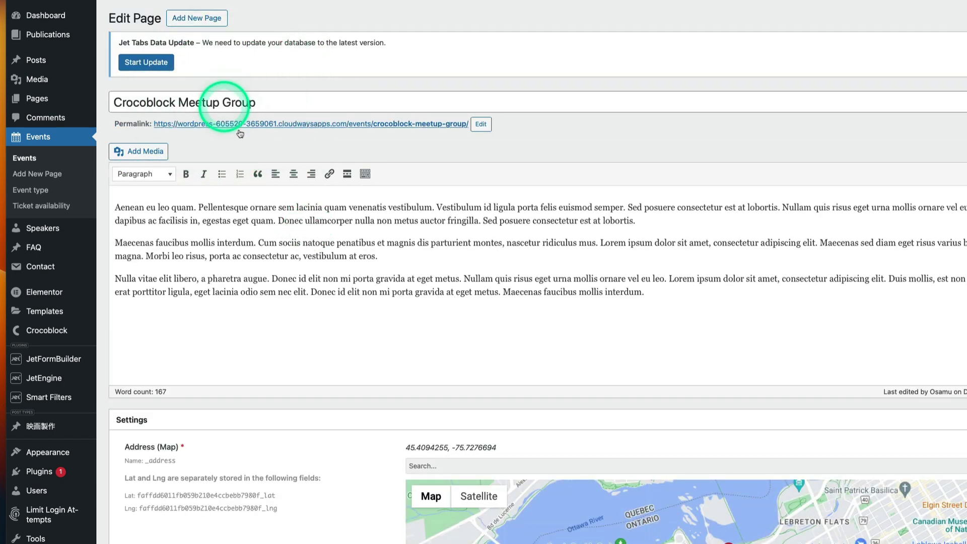
{"action": "scroll", "coordinate": [391, 285], "scroll_direction": "down", "scroll_amount": 5}
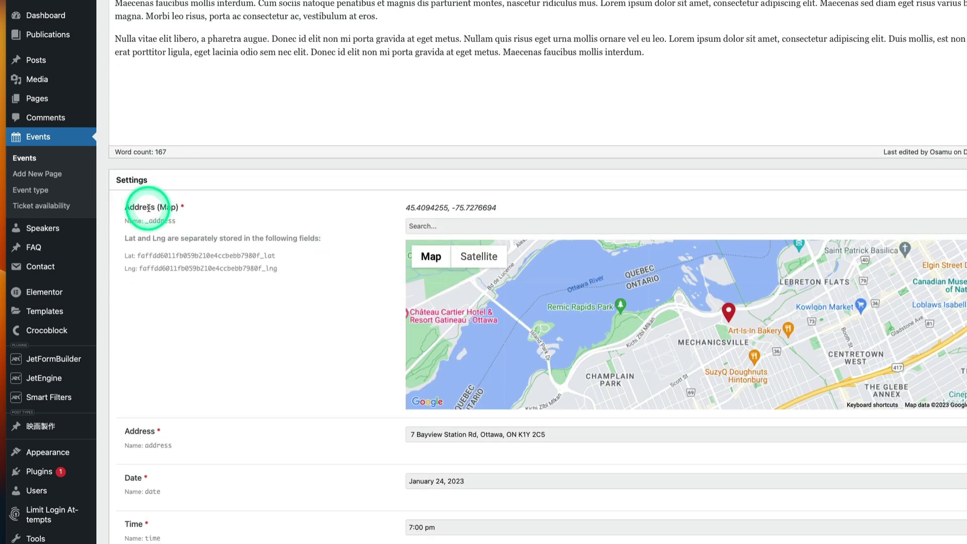
Copy the event's Address text into the Address (Map) search and choose the first matching suggestion as the map location
{"action": "left_click_drag", "start_coordinate": [576, 436], "coordinate": [407, 433]}
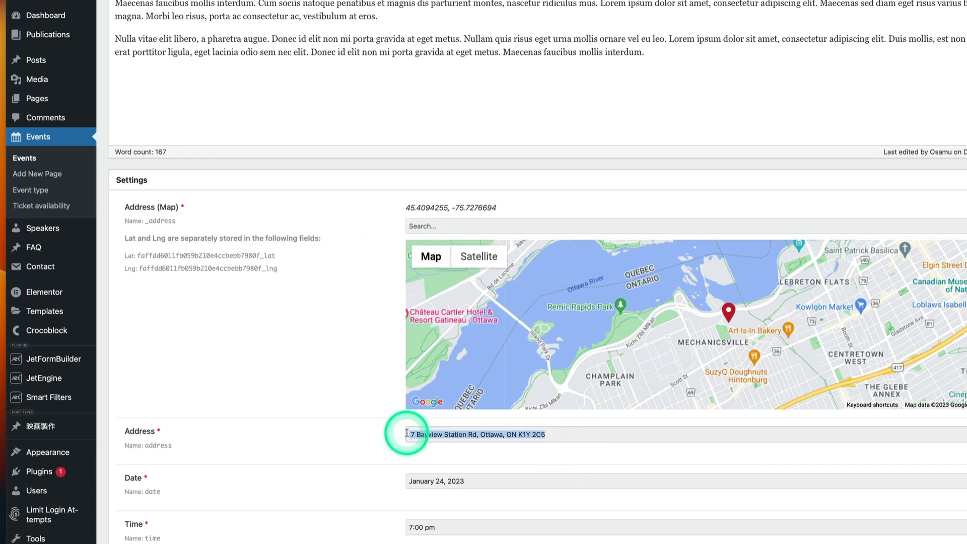
{"action": "left_click", "coordinate": [464, 229]}
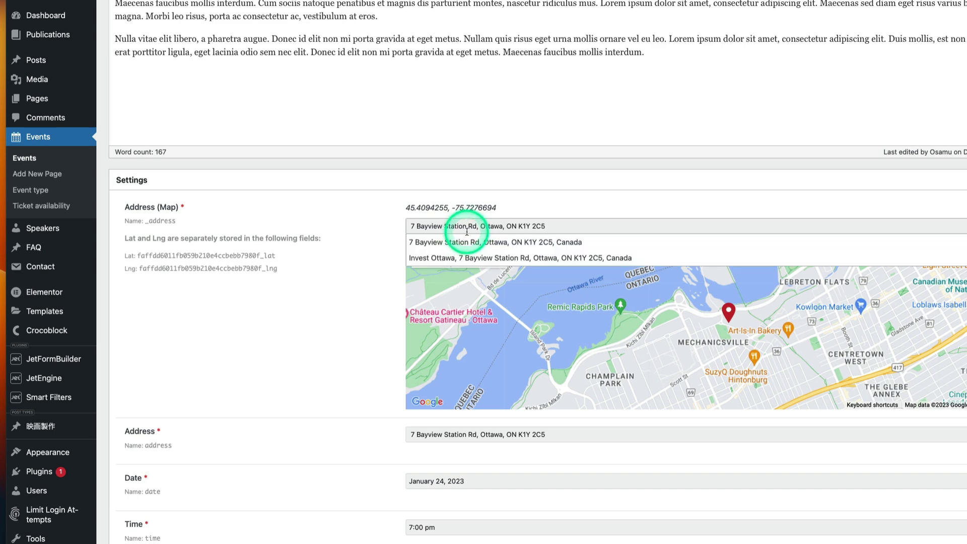
{"action": "left_click", "coordinate": [470, 243]}
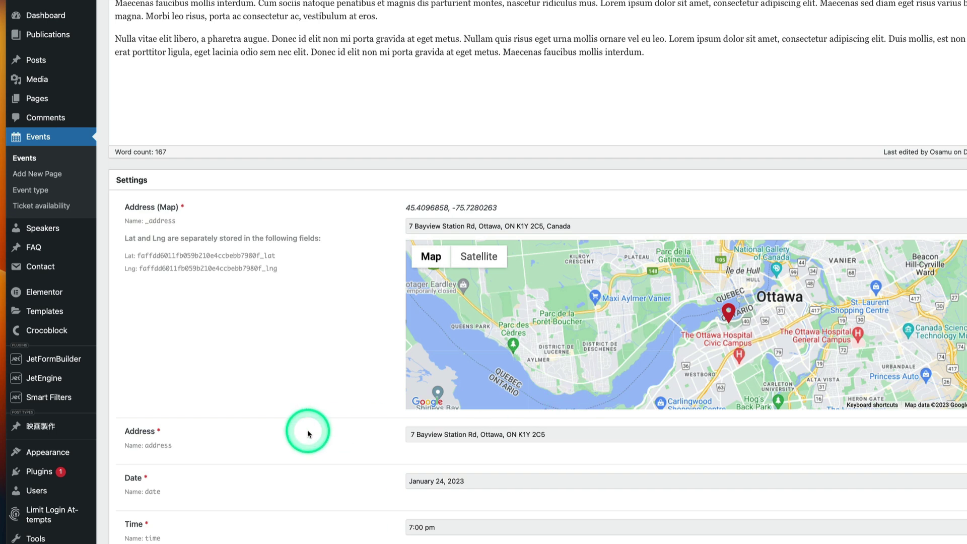
{"action": "left_click_drag", "start_coordinate": [553, 433], "coordinate": [417, 434]}
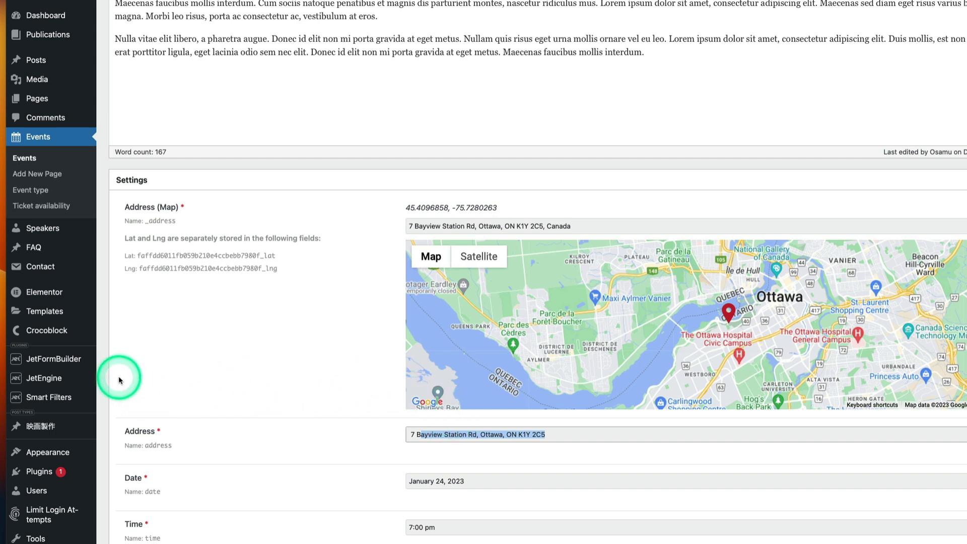
Open the Location and distance query in JetEngine's Query Builder and keep Posts Query as its query type
{"action": "mouse_move", "coordinate": [71, 381]}
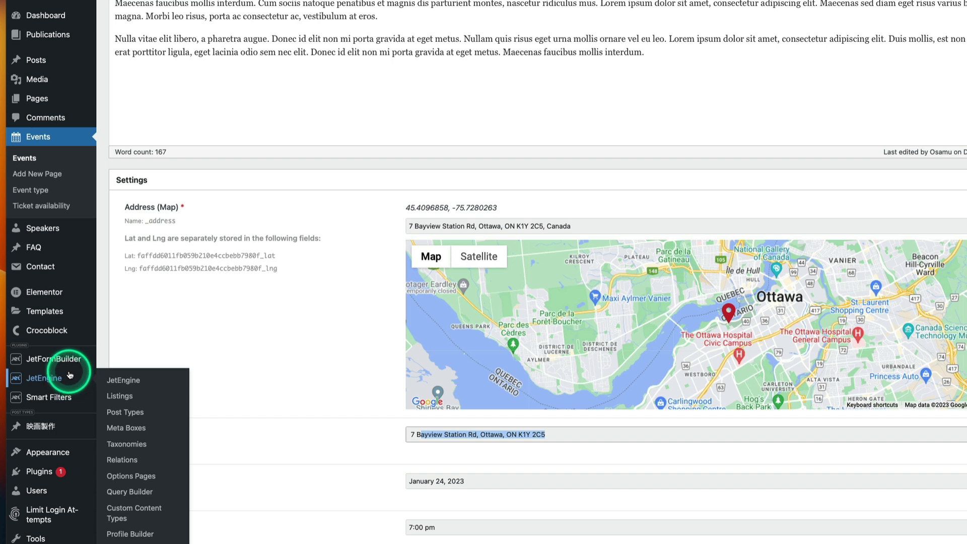
{"action": "left_click", "coordinate": [150, 490]}
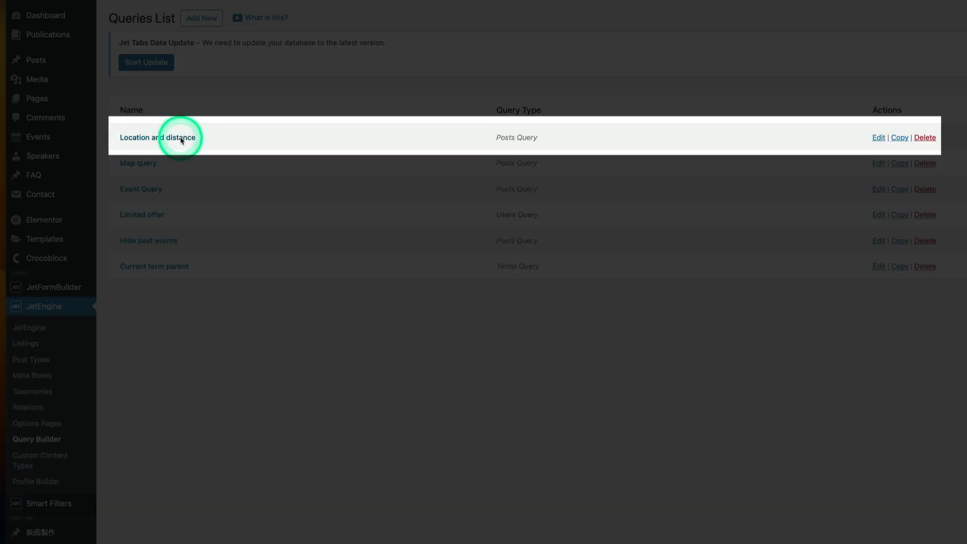
{"action": "left_click", "coordinate": [182, 140]}
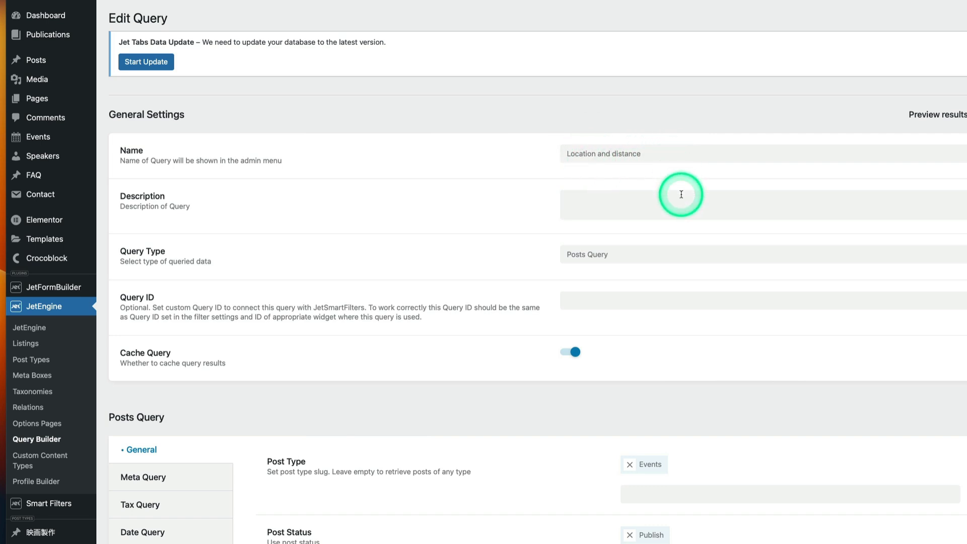
{"action": "left_click", "coordinate": [594, 257]}
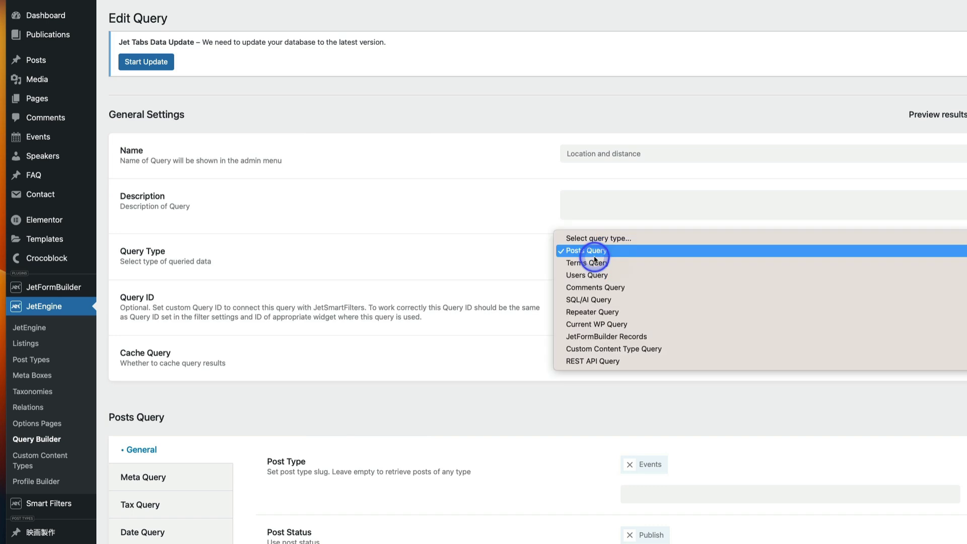
{"action": "left_click", "coordinate": [593, 256]}
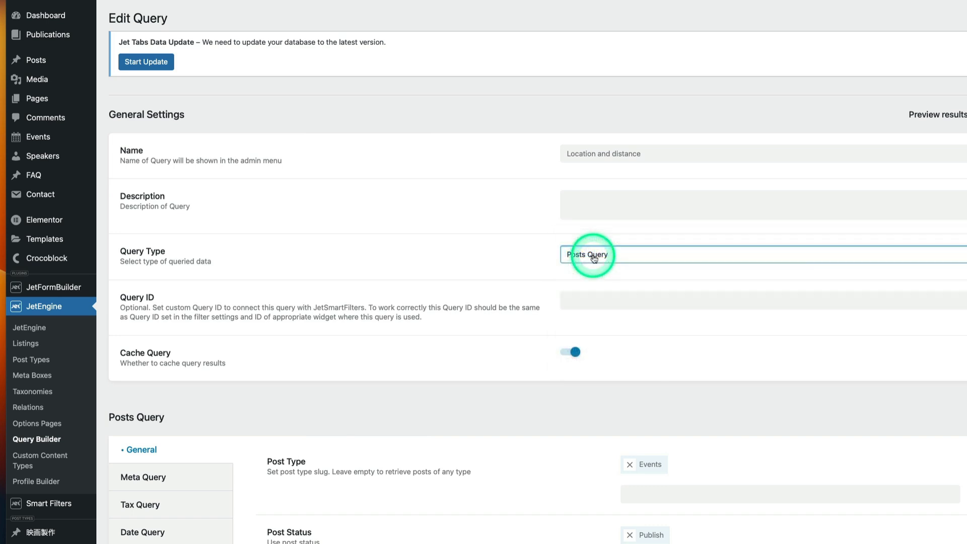
Clear and reselect Events as the query's post type, keeping Publish as the post status
{"action": "scroll", "coordinate": [703, 283], "scroll_direction": "down", "scroll_amount": 3}
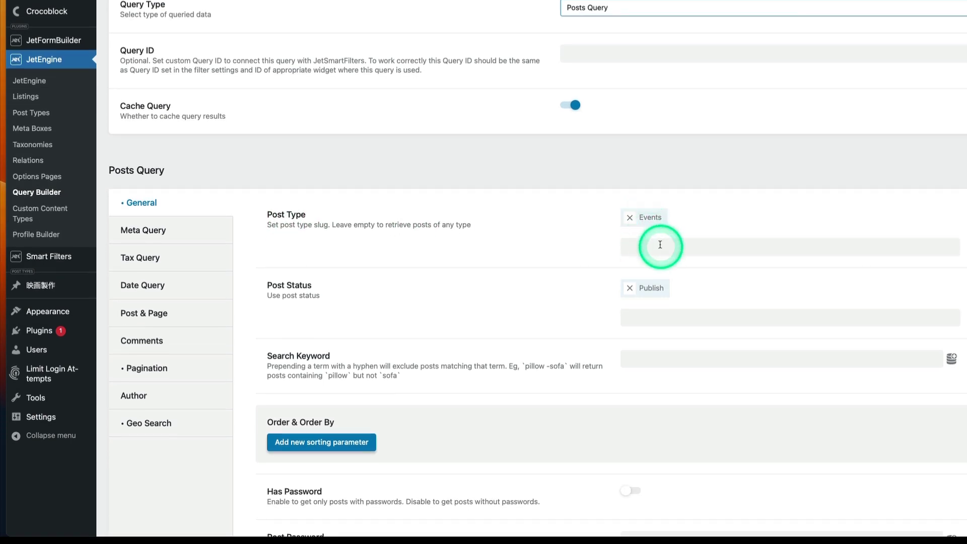
{"action": "left_click", "coordinate": [654, 333]}
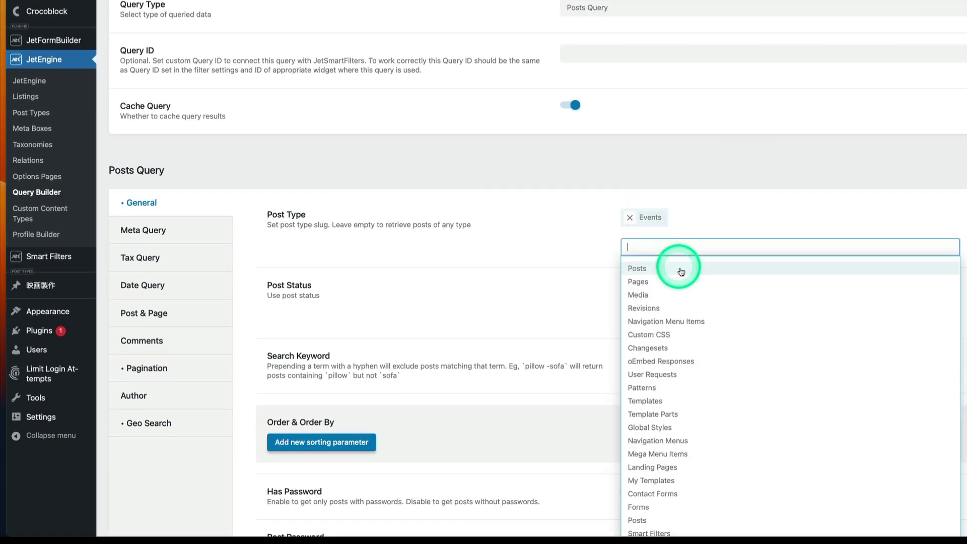
{"action": "scroll", "coordinate": [684, 287], "scroll_direction": "down", "scroll_amount": 2}
{"action": "left_click", "coordinate": [654, 492]}
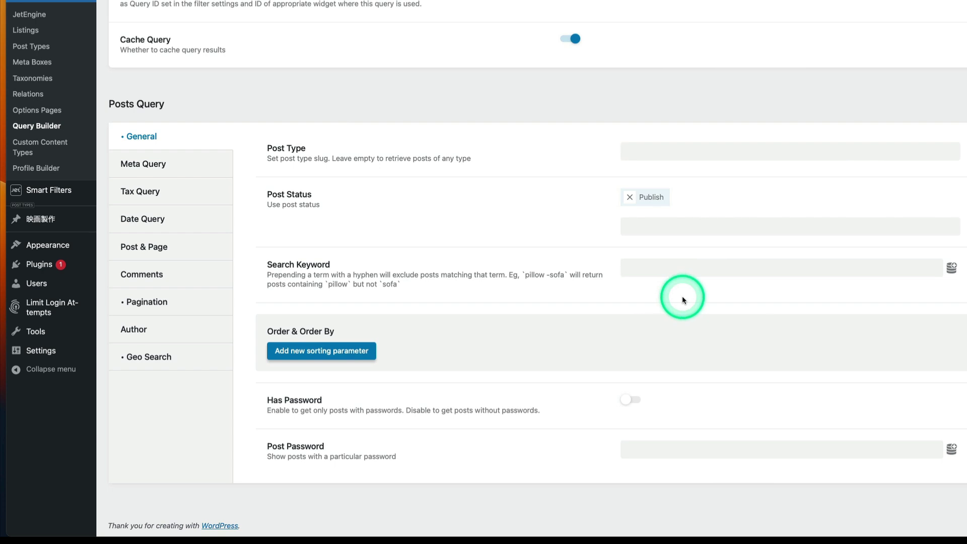
{"action": "left_click", "coordinate": [680, 153]}
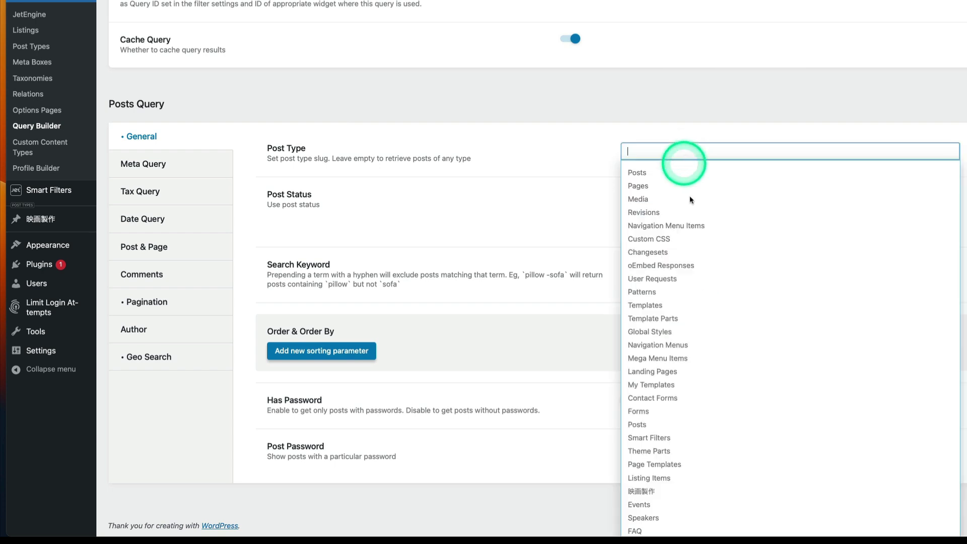
{"action": "left_click", "coordinate": [712, 508]}
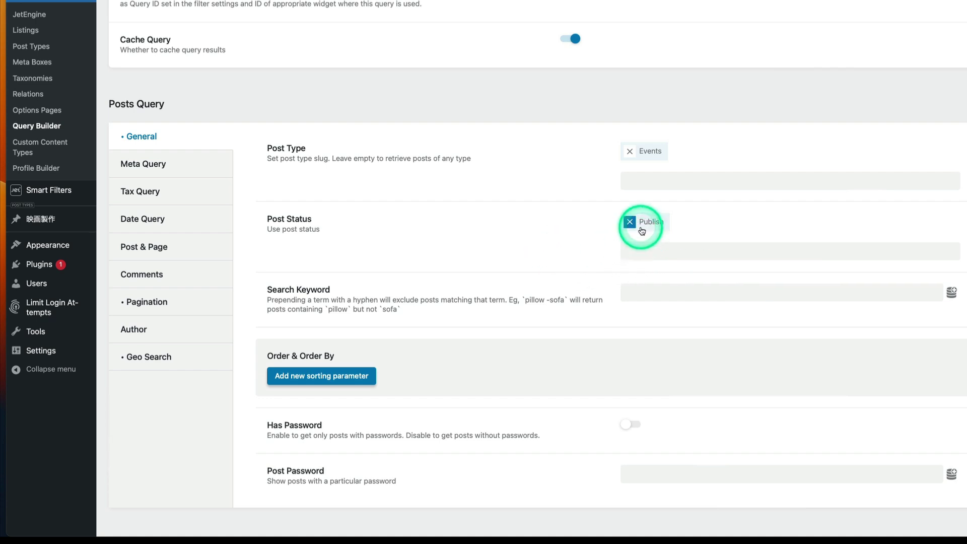
{"action": "scroll", "coordinate": [288, 258], "scroll_direction": "down", "scroll_amount": 1}
{"action": "scroll", "coordinate": [287, 258], "scroll_direction": "down", "scroll_amount": 1}
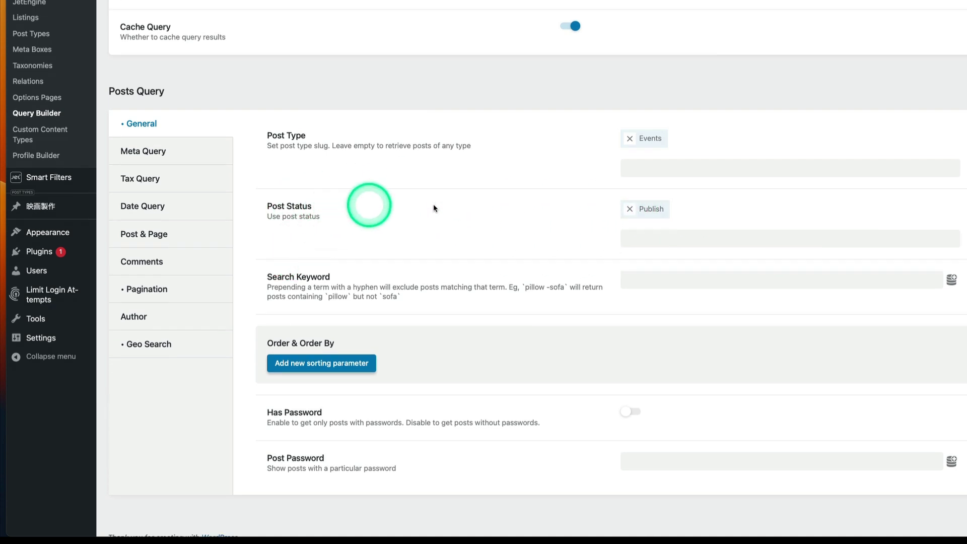
Try 15 as the query's Posts Per Page pagination value and restore it to -1
{"action": "left_click", "coordinate": [189, 296]}
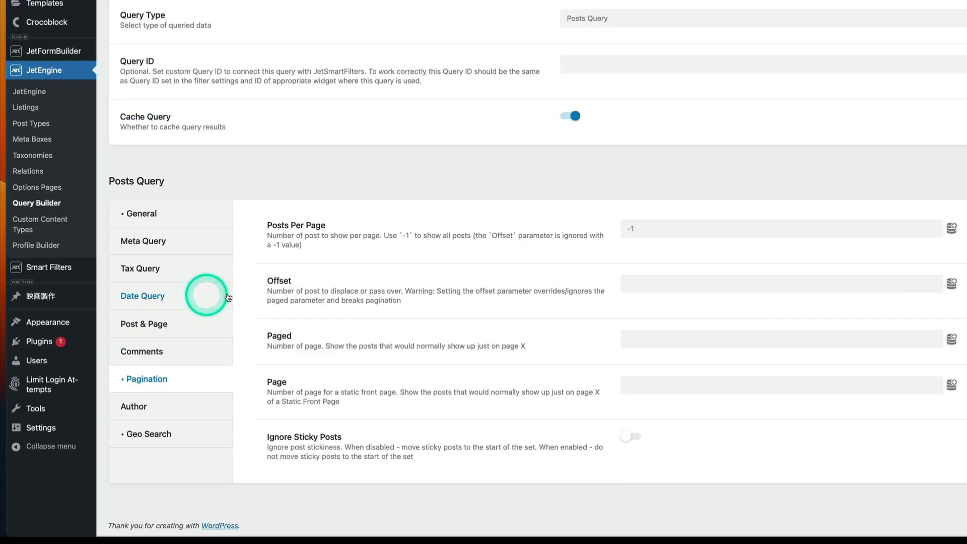
{"action": "left_click", "coordinate": [632, 228]}
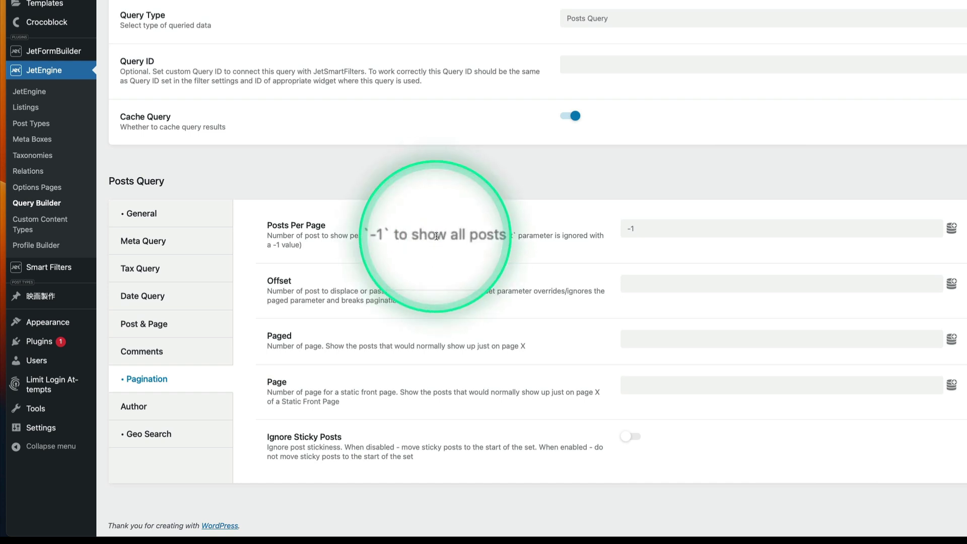
{"action": "left_click", "coordinate": [711, 228]}
{"action": "triple_click", "coordinate": [688, 228]}
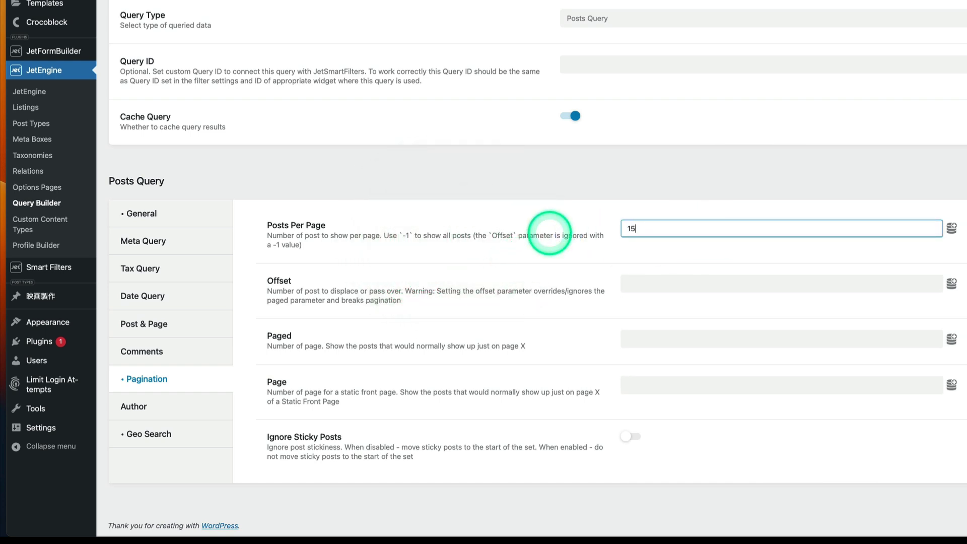
{"action": "type", "text": "15"}
{"action": "double_click", "coordinate": [682, 233]}
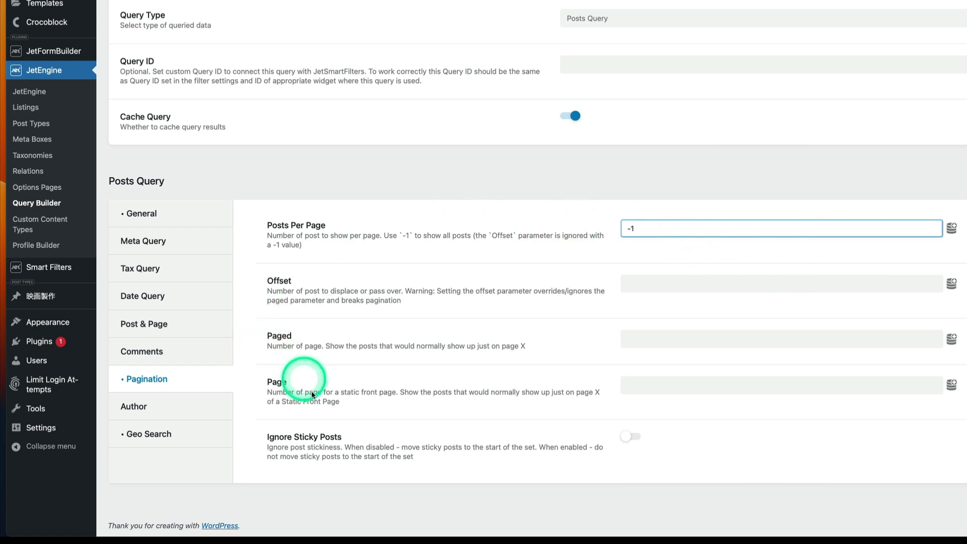
Open the query's Geo Search settings and examine the selected map location and the address field
{"action": "left_click", "coordinate": [161, 435]}
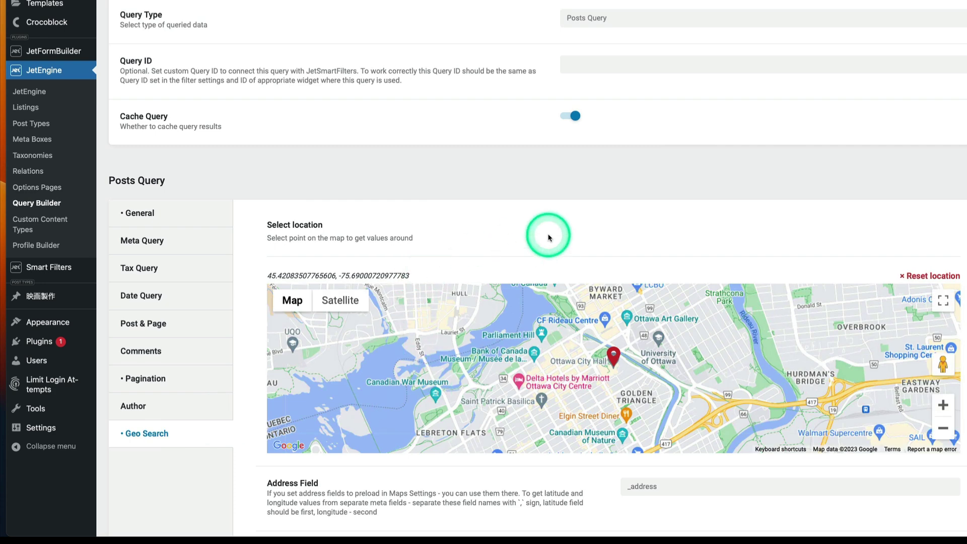
{"action": "scroll", "coordinate": [192, 383], "scroll_direction": "down", "scroll_amount": 2}
{"action": "scroll", "coordinate": [192, 383], "scroll_direction": "down", "scroll_amount": 3}
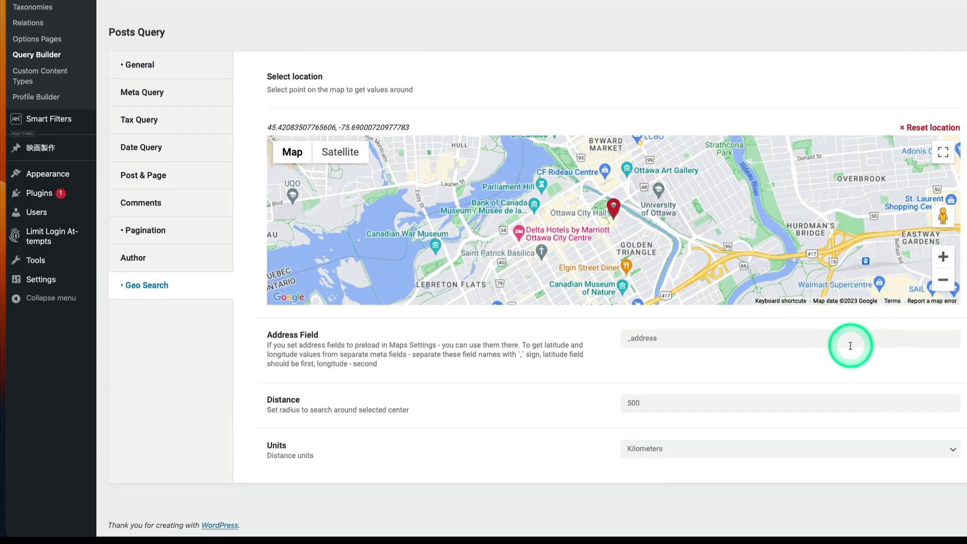
{"action": "double_click", "coordinate": [616, 212]}
{"action": "scroll", "coordinate": [616, 212], "scroll_direction": "down", "scroll_amount": 1}
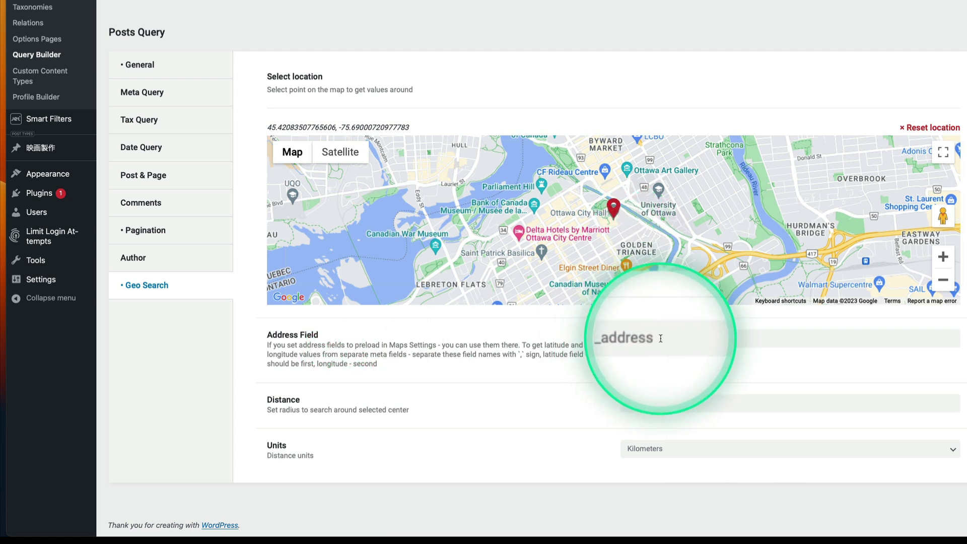
Check the Geo Search distance radius and keep Kilometers as the distance unit
{"action": "double_click", "coordinate": [633, 403]}
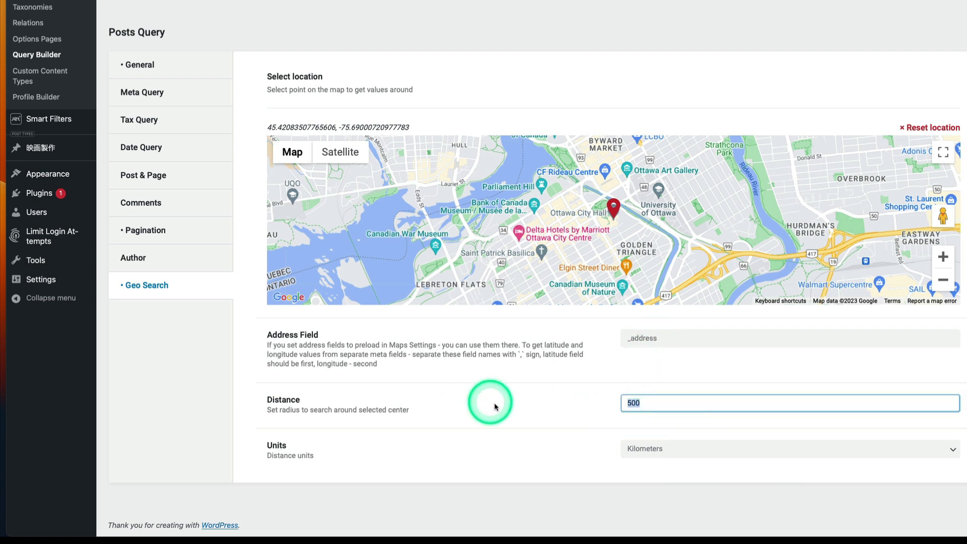
{"action": "left_click", "coordinate": [631, 446]}
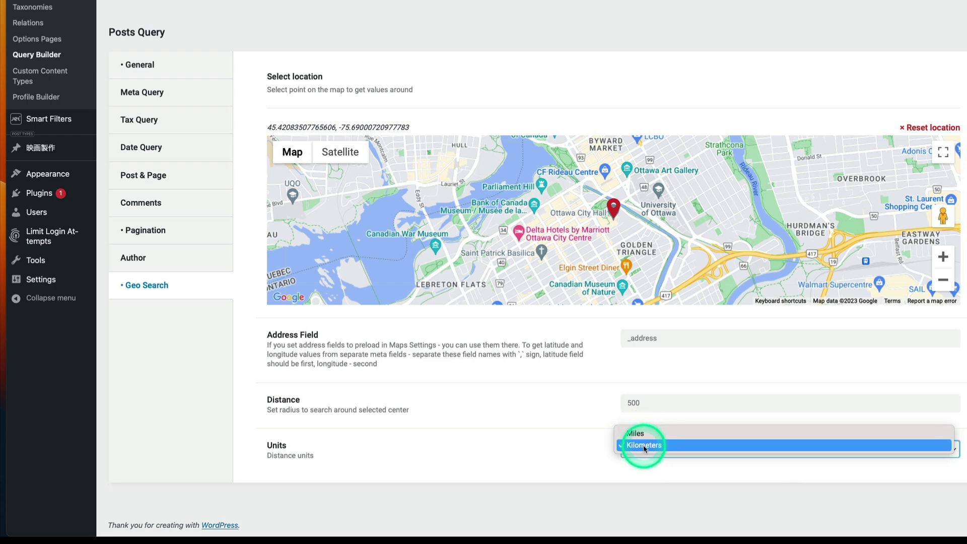
{"action": "left_click", "coordinate": [643, 445]}
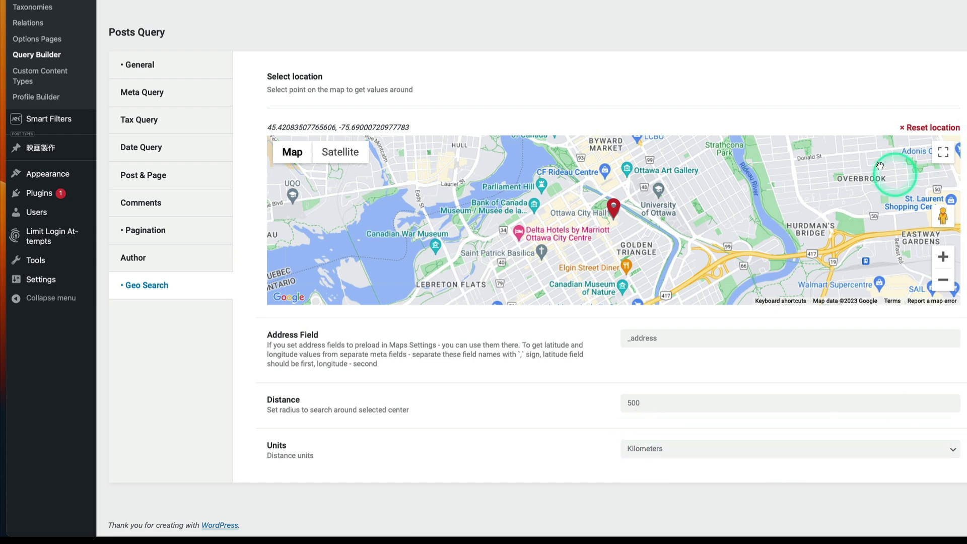
{"action": "scroll", "coordinate": [898, 175], "scroll_direction": "up", "scroll_amount": 6}
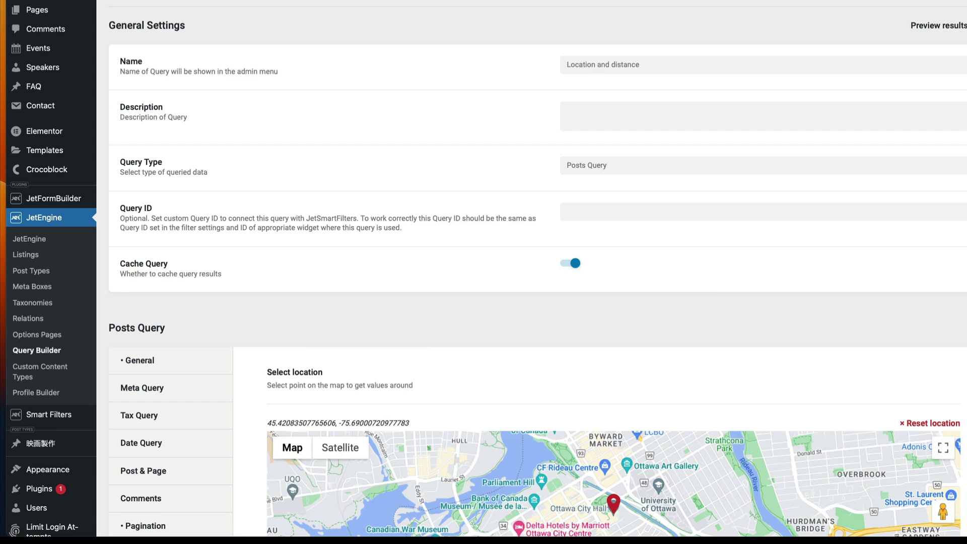
Open the Event listing template in Elementor and examine its dynamic image and address field
{"action": "left_click", "coordinate": [28, 258]}
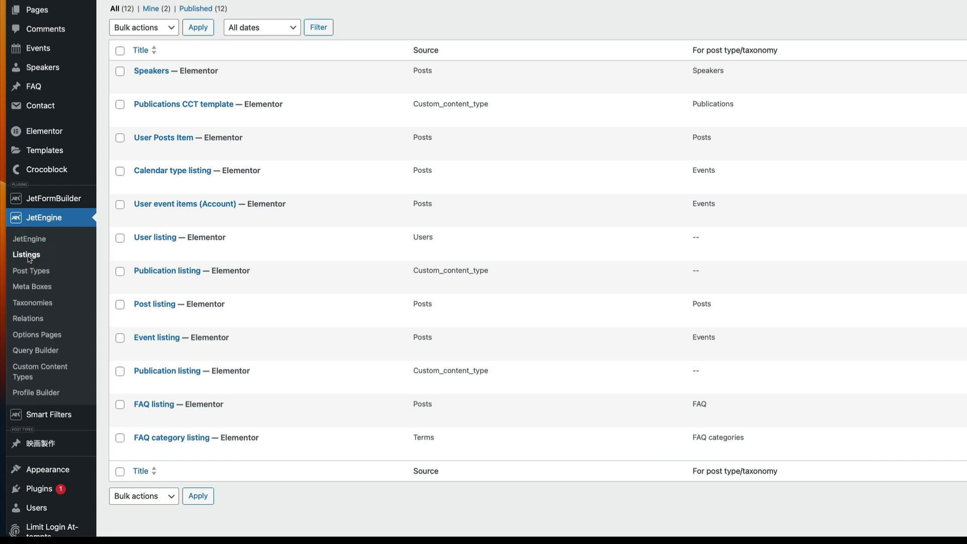
{"action": "mouse_move", "coordinate": [143, 344]}
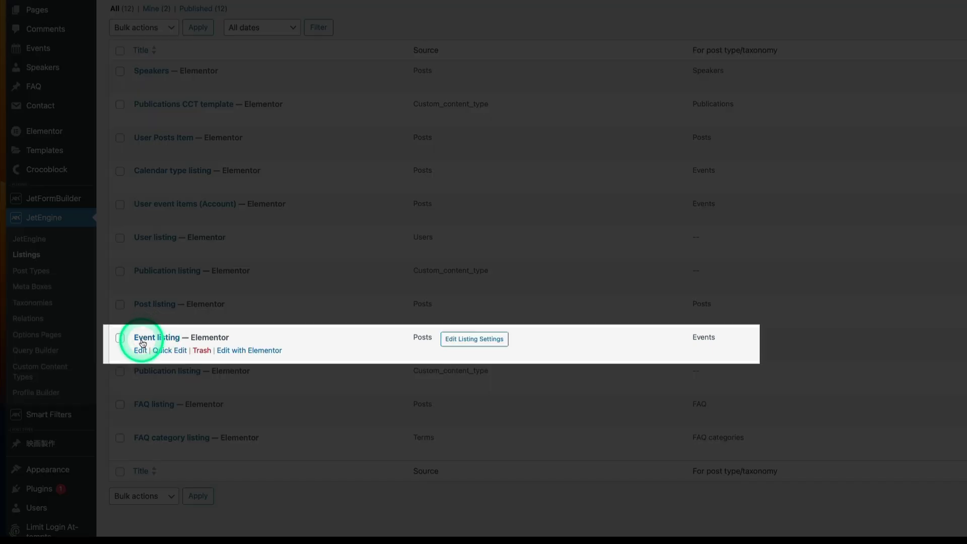
{"action": "left_click", "coordinate": [231, 351]}
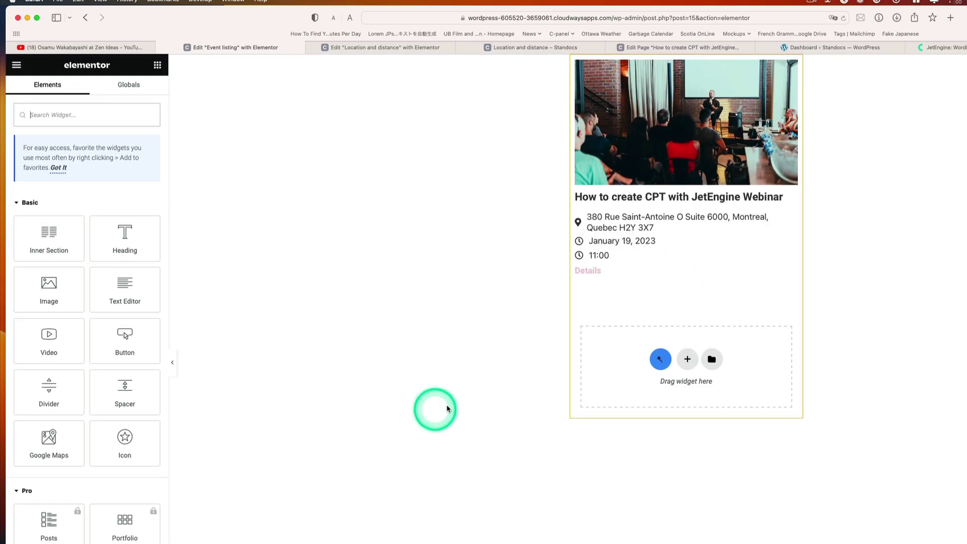
{"action": "left_click", "coordinate": [722, 124]}
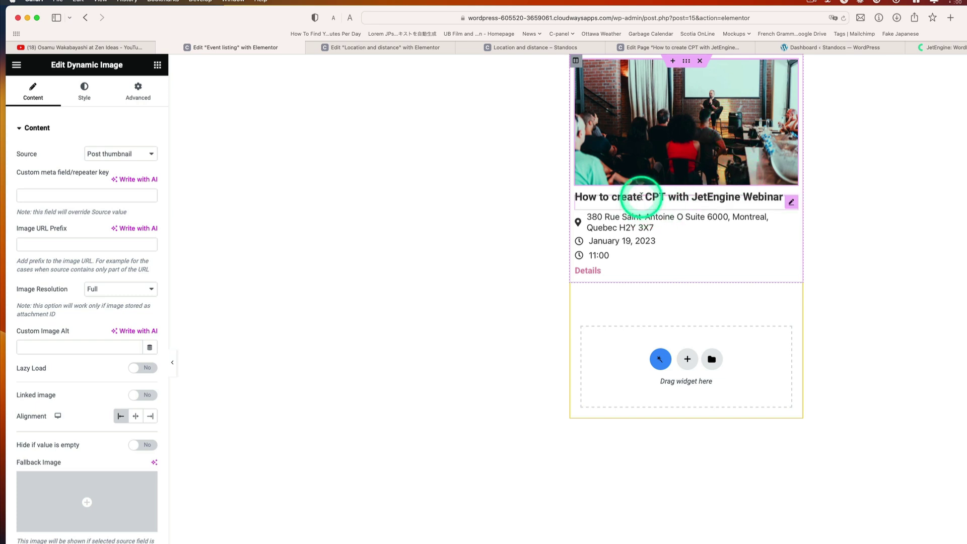
{"action": "left_click", "coordinate": [624, 217]}
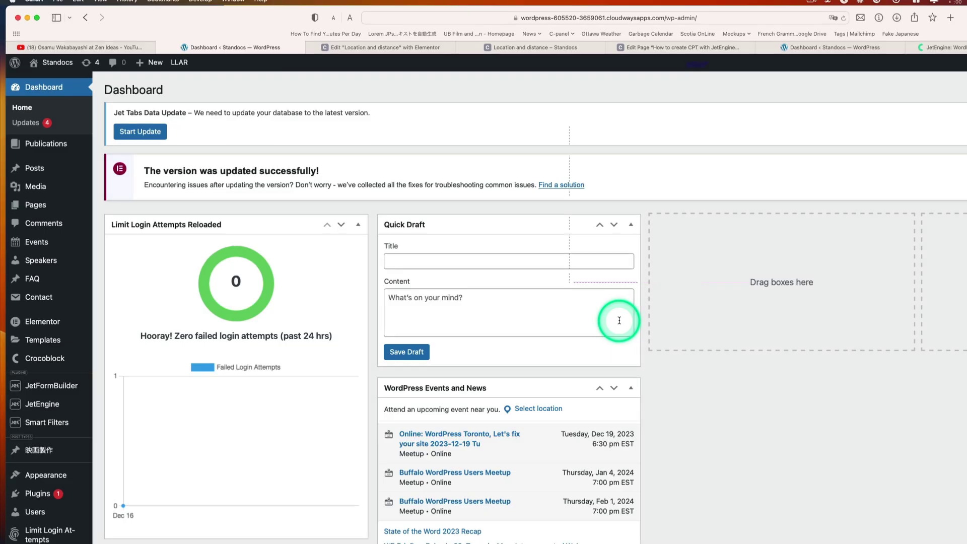
Open the Location And Distance filter from the Smart Filters list for editing
{"action": "mouse_move", "coordinate": [59, 425]}
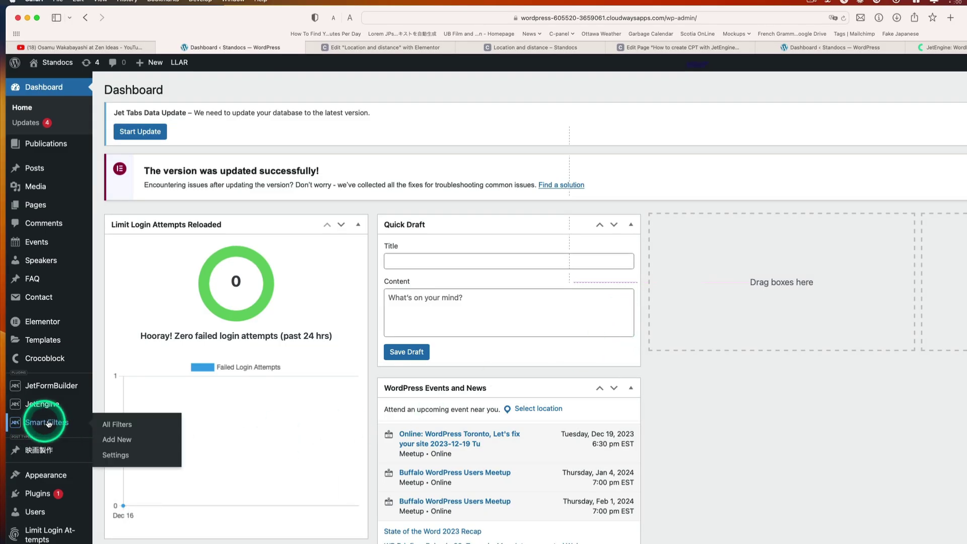
{"action": "left_click", "coordinate": [112, 425]}
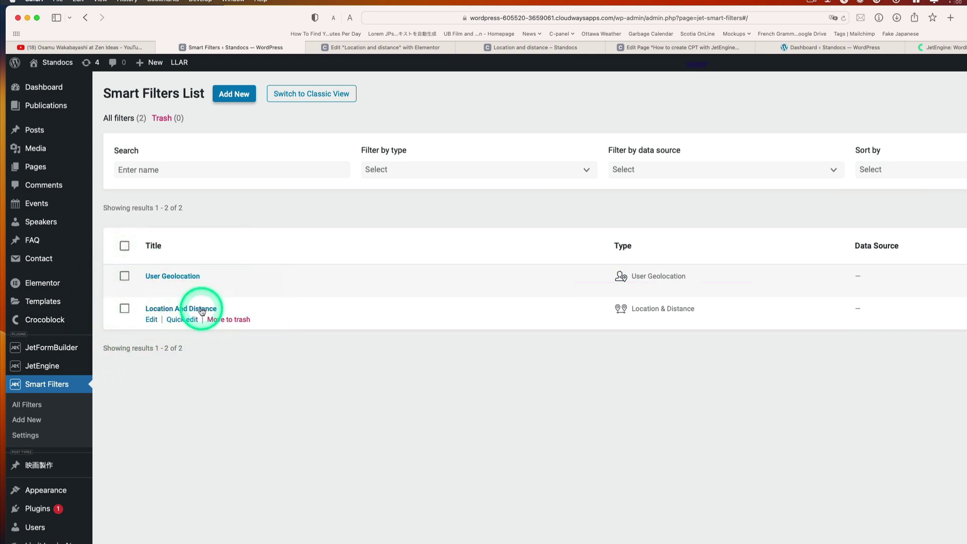
{"action": "left_click", "coordinate": [150, 320]}
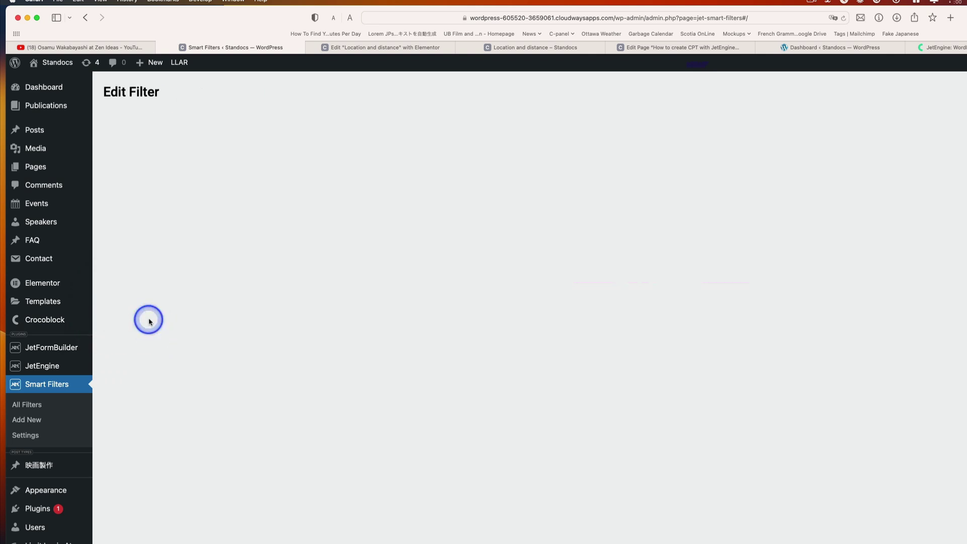
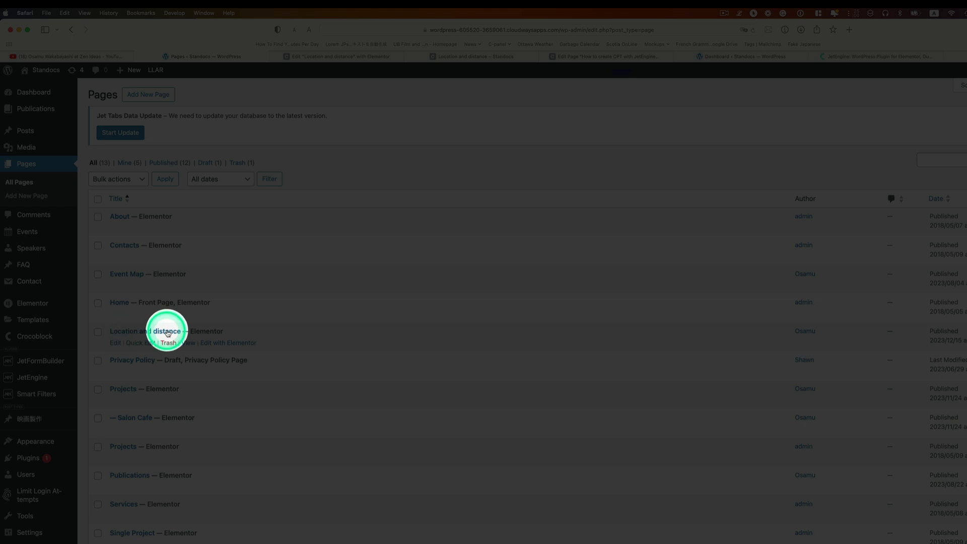
Open the Location and distance page in Elementor and delete its existing location filter and Listing Grid widgets
{"action": "left_click", "coordinate": [219, 343]}
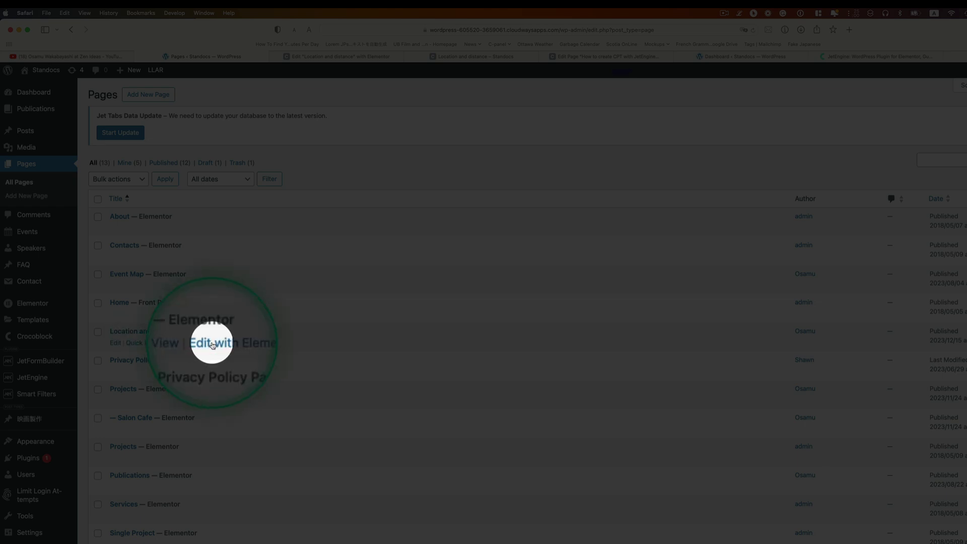
{"action": "left_click", "coordinate": [241, 346]}
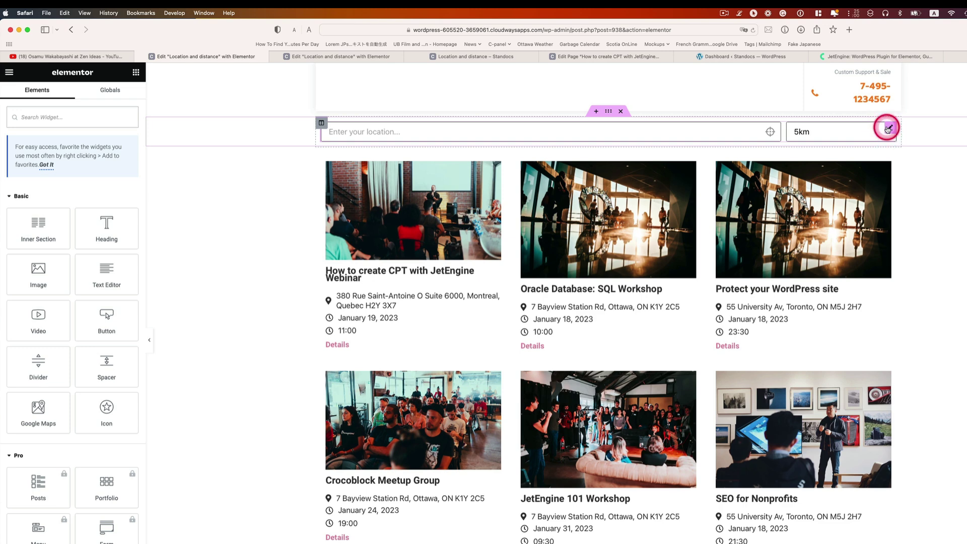
{"action": "right_click", "coordinate": [887, 130]}
{"action": "left_click", "coordinate": [924, 341]}
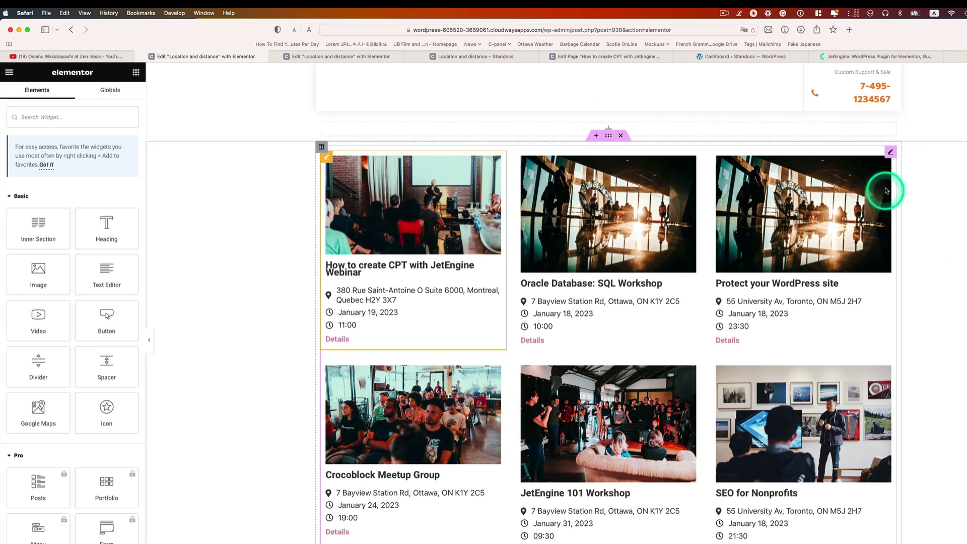
{"action": "right_click", "coordinate": [889, 152]}
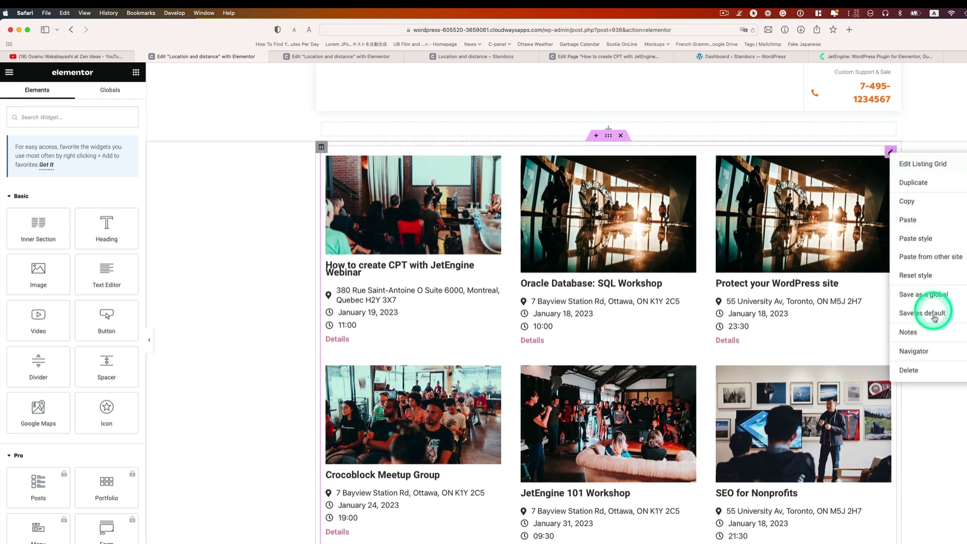
{"action": "left_click", "coordinate": [939, 371]}
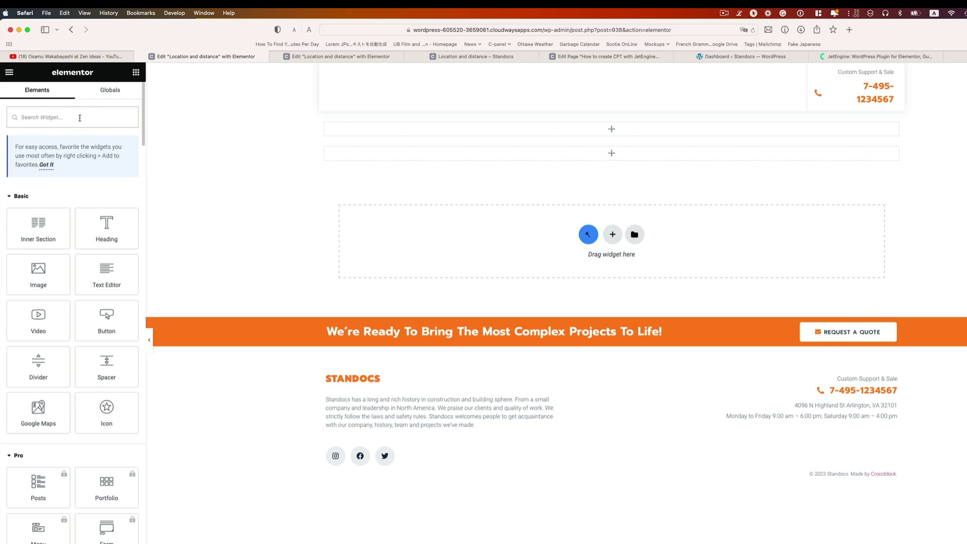
Find the Location & distance widget and place it in the first empty section below the header
{"action": "type", "text": "locatop"}
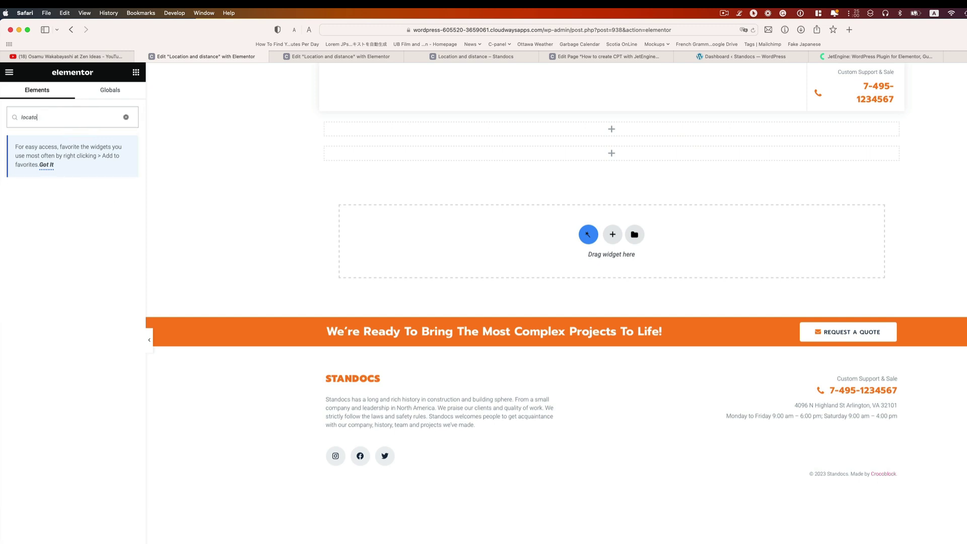
{"action": "key", "text": "BackSpace"}
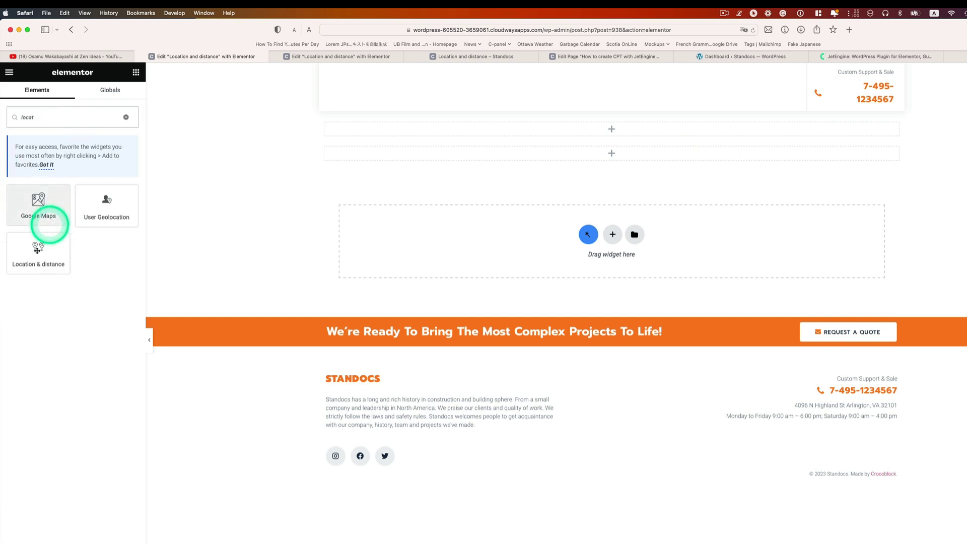
{"action": "left_click_drag", "start_coordinate": [51, 256], "coordinate": [553, 133]}
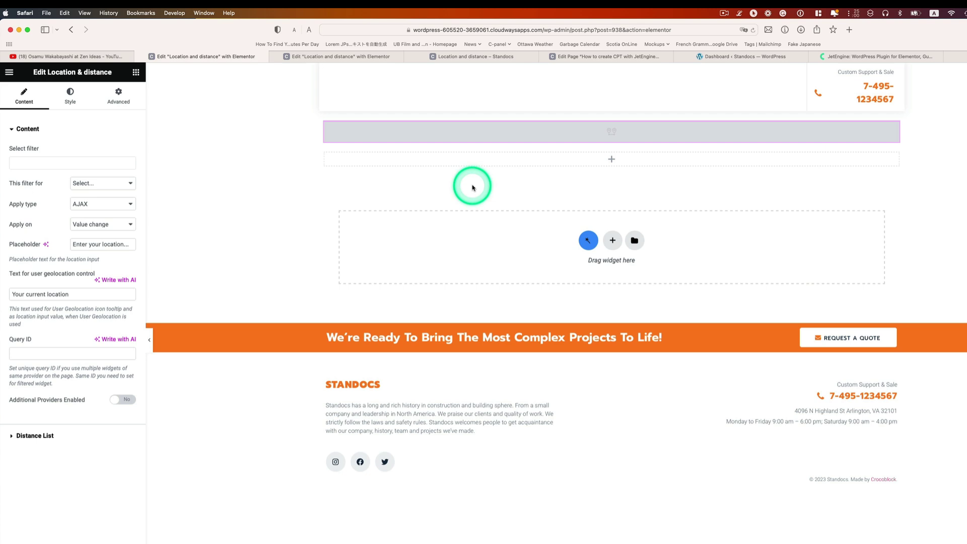
Assign the Location and Distance filter to the widget, targeting JetEngine and keeping AJAX as the apply type
{"action": "left_click", "coordinate": [48, 162]}
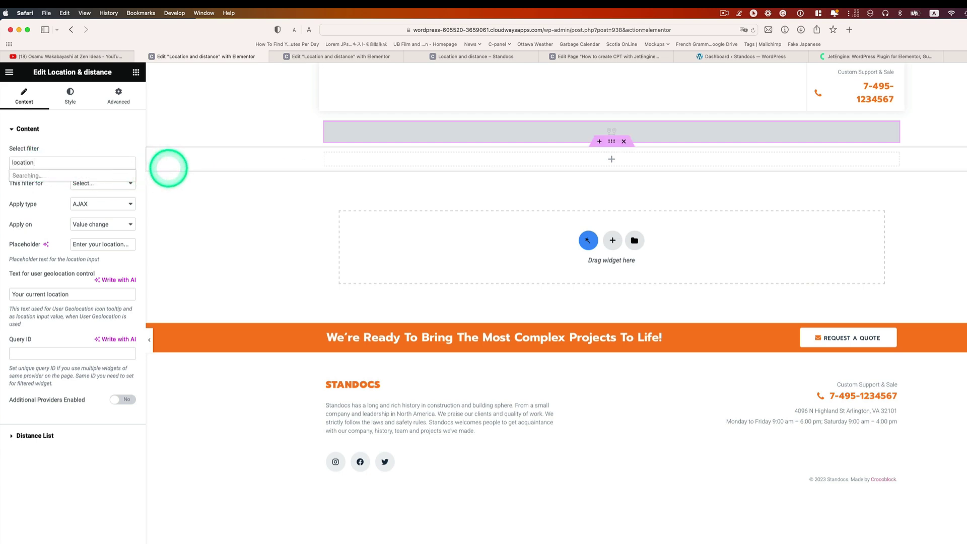
{"action": "left_click", "coordinate": [160, 146]}
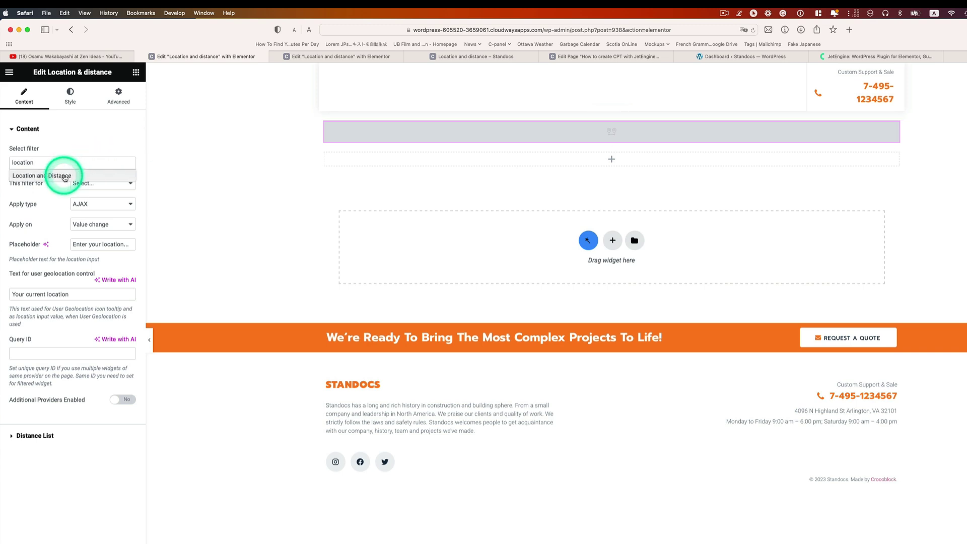
{"action": "left_click", "coordinate": [65, 174]}
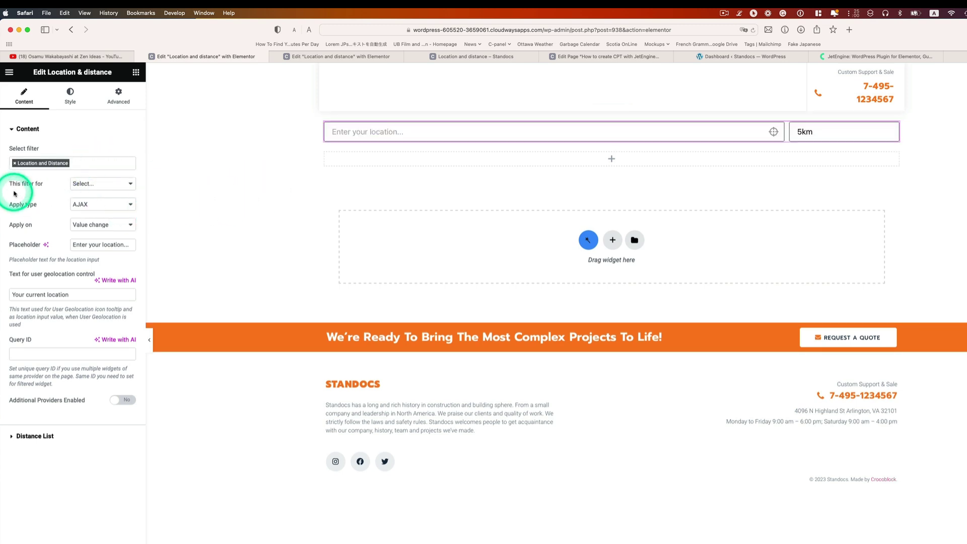
{"action": "left_click", "coordinate": [96, 183]}
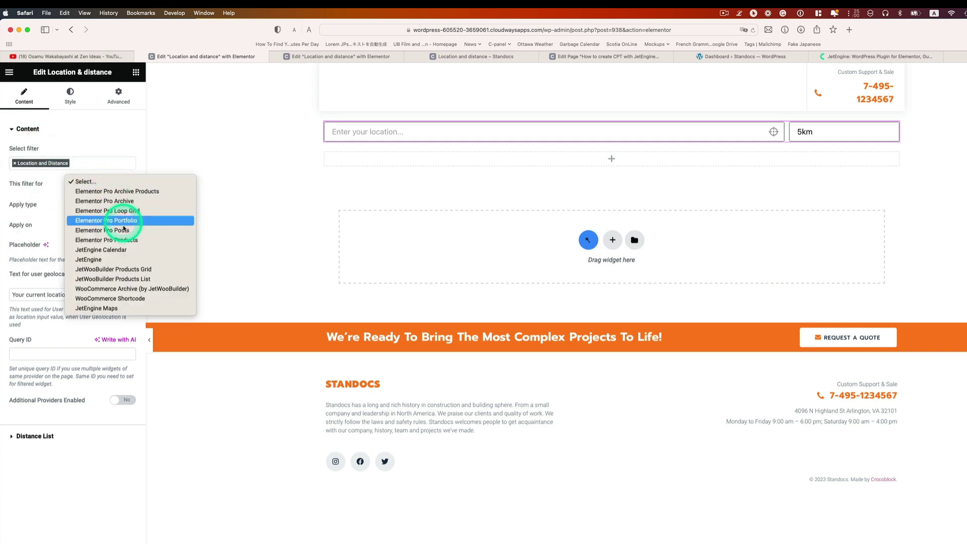
{"action": "left_click", "coordinate": [101, 260]}
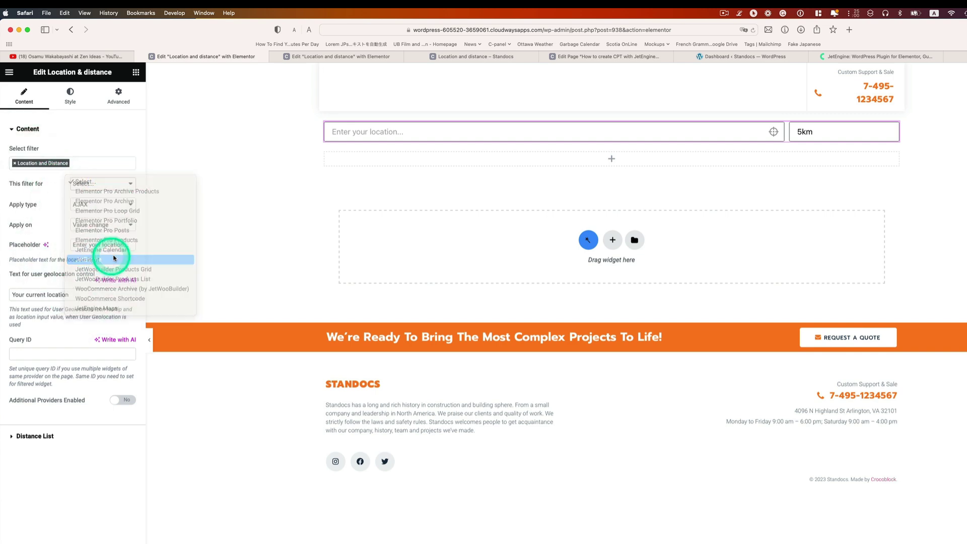
{"action": "left_click", "coordinate": [119, 206]}
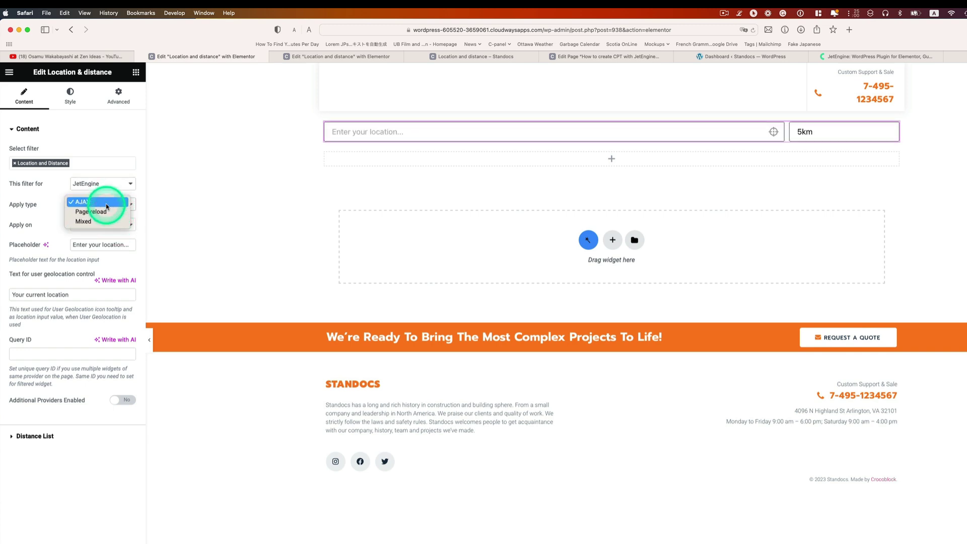
{"action": "left_click", "coordinate": [105, 202]}
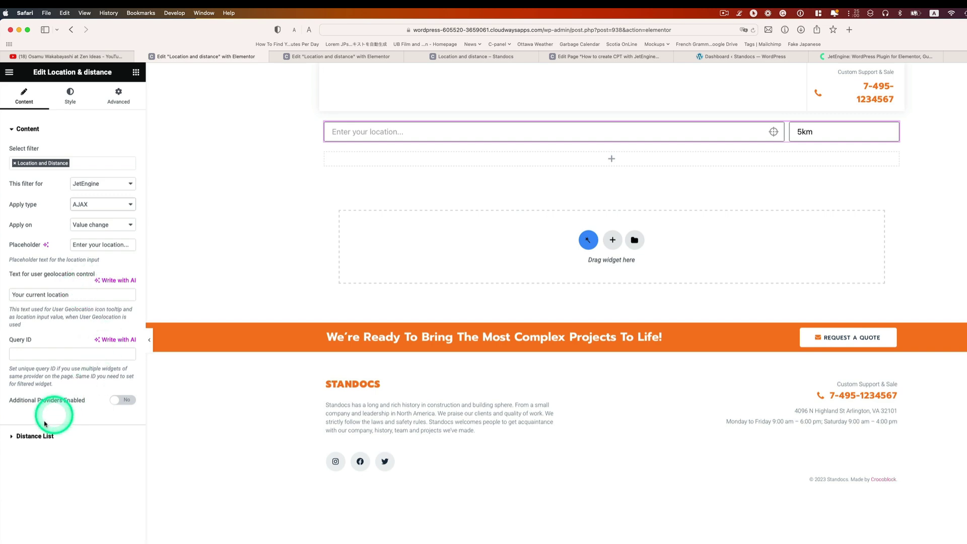
Set the last entry of the widget's Distance List to 500, keeping Kilometers as the unit
{"action": "left_click", "coordinate": [30, 436]}
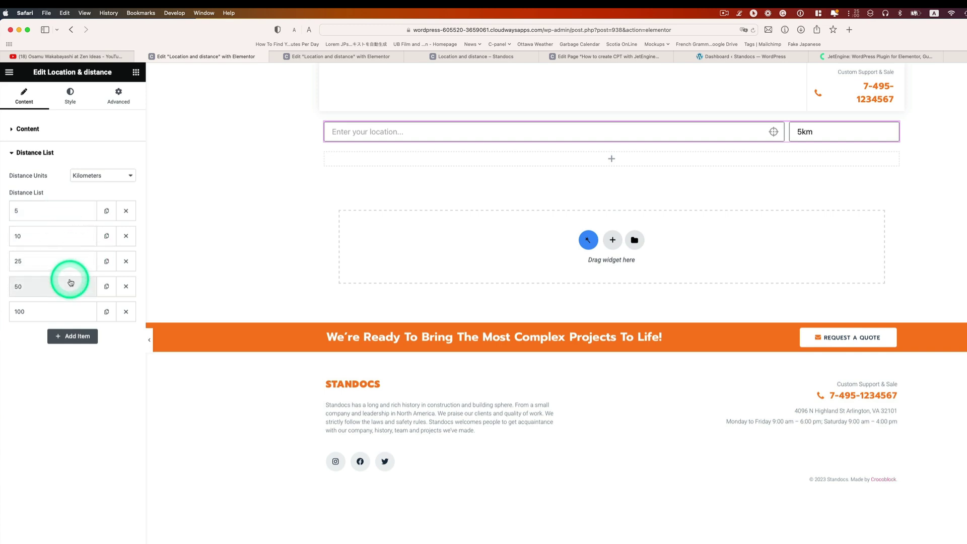
{"action": "left_click", "coordinate": [53, 313]}
{"action": "left_click", "coordinate": [111, 336]}
{"action": "type", "text": "500"}
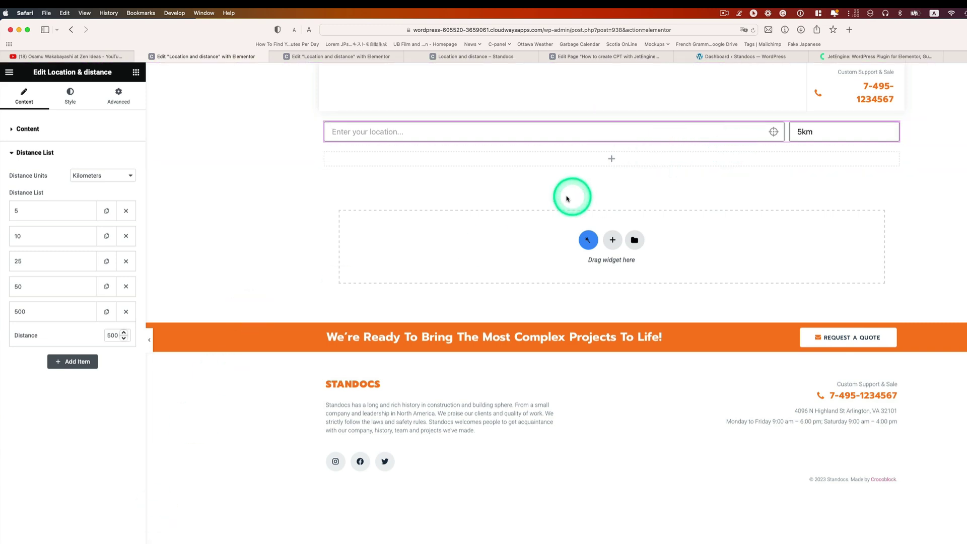
Add a Listing Grid widget to the empty section under the filter and choose Event listing as its listing
{"action": "left_click", "coordinate": [537, 161]}
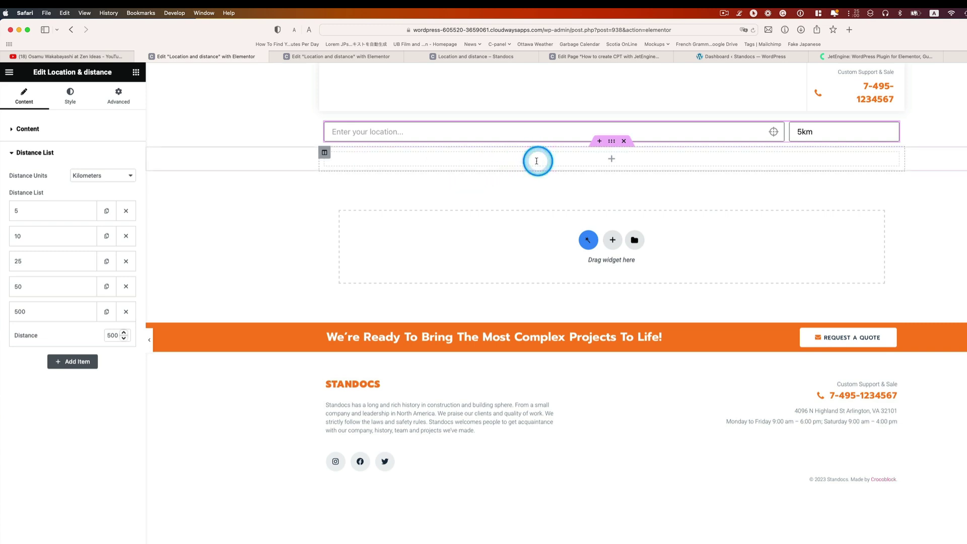
{"action": "left_click", "coordinate": [86, 121]}
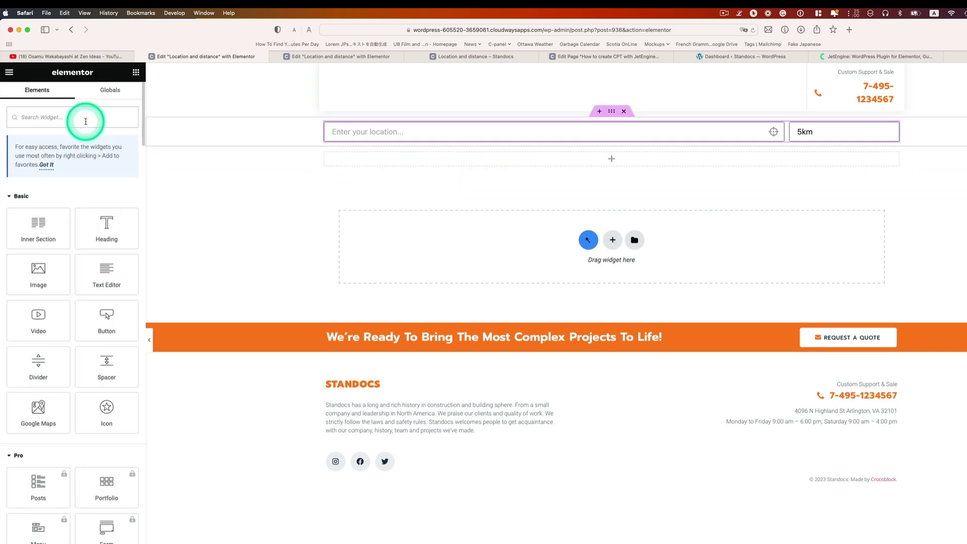
{"action": "type", "text": "listin"}
{"action": "left_click_drag", "start_coordinate": [41, 197], "coordinate": [475, 154]}
{"action": "left_click", "coordinate": [83, 152]}
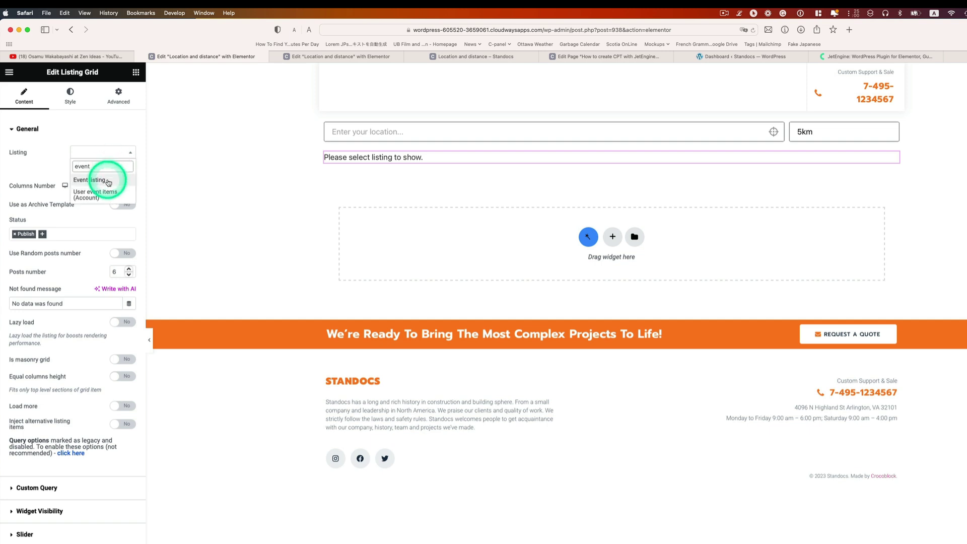
{"action": "left_click", "coordinate": [103, 179]}
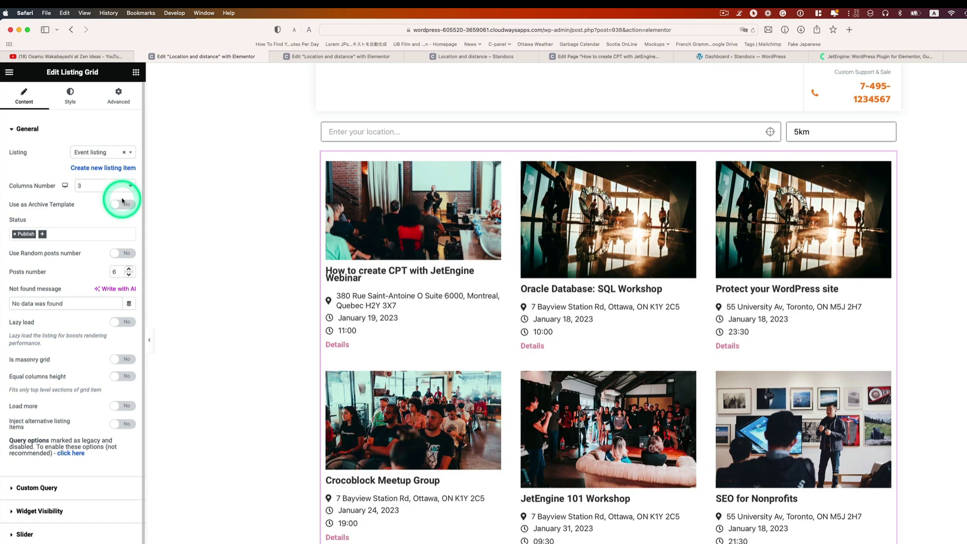
Set the Listing Grid's posts number to 15 and check the displayed events
{"action": "left_click", "coordinate": [628, 286]}
{"action": "scroll", "coordinate": [636, 348], "scroll_direction": "down", "scroll_amount": 5}
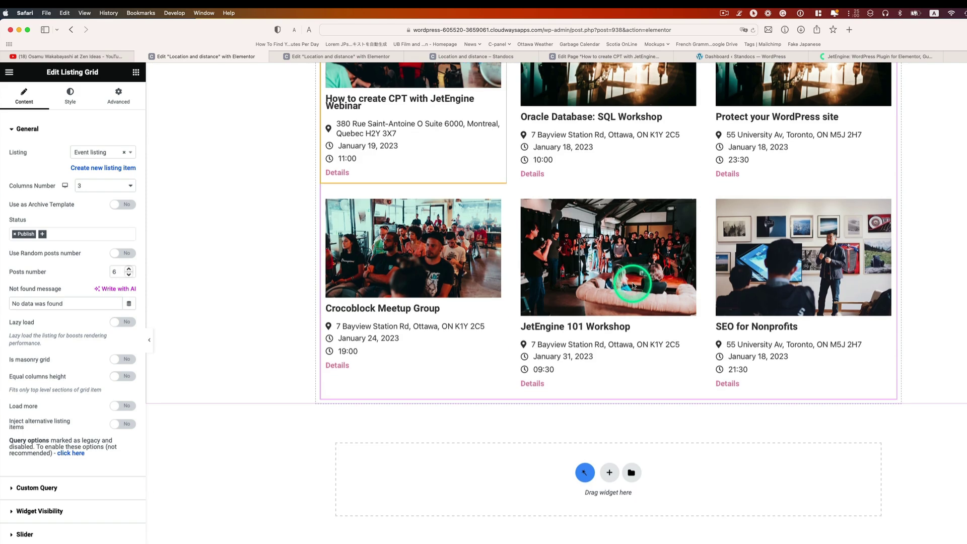
{"action": "scroll", "coordinate": [353, 312], "scroll_direction": "up", "scroll_amount": 5}
{"action": "left_click", "coordinate": [113, 272]}
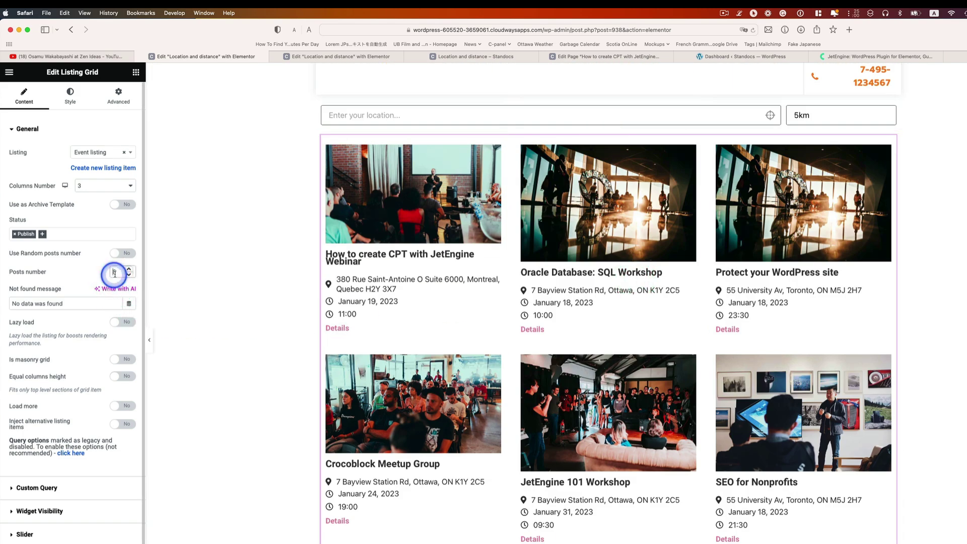
{"action": "key", "text": "BackSpace"}
{"action": "type", "text": "5"}
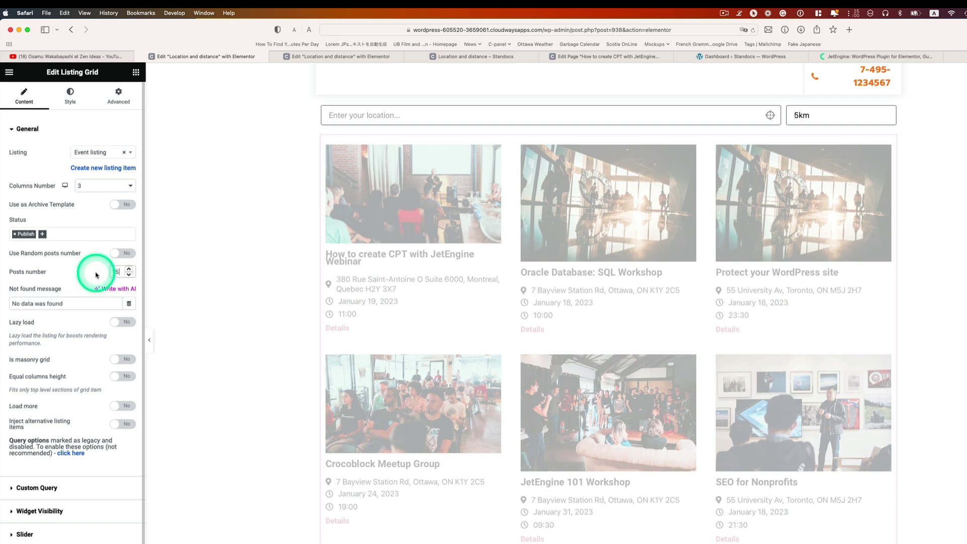
{"action": "scroll", "coordinate": [572, 347], "scroll_direction": "down", "scroll_amount": 10}
{"action": "scroll", "coordinate": [572, 349], "scroll_direction": "up", "scroll_amount": 8}
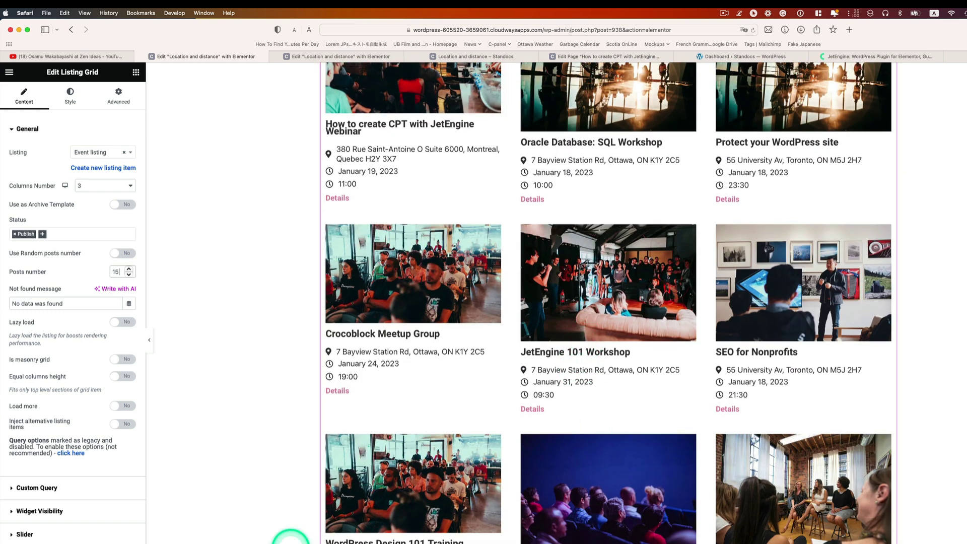
Enable a custom query for the Listing Grid and select the Location and distance query
{"action": "left_click", "coordinate": [47, 490]}
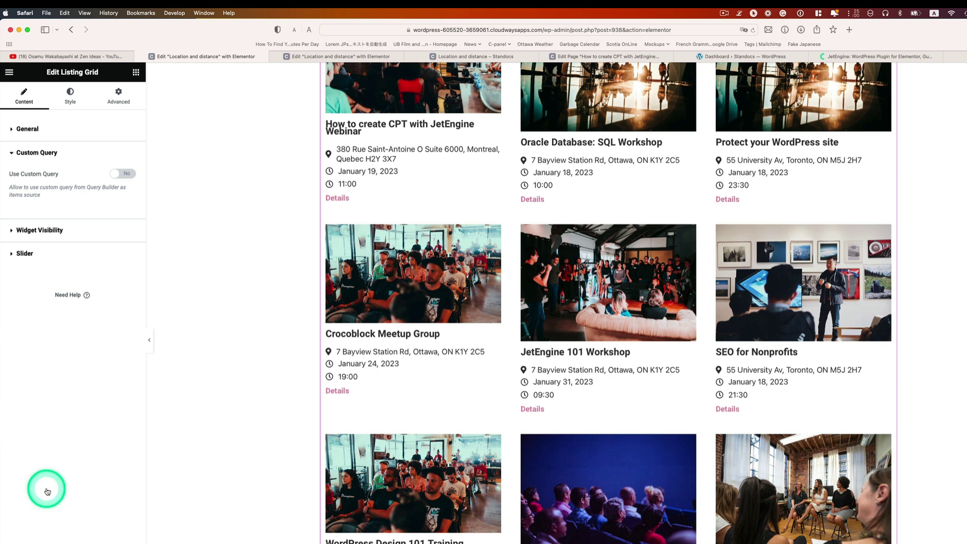
{"action": "left_click", "coordinate": [127, 180]}
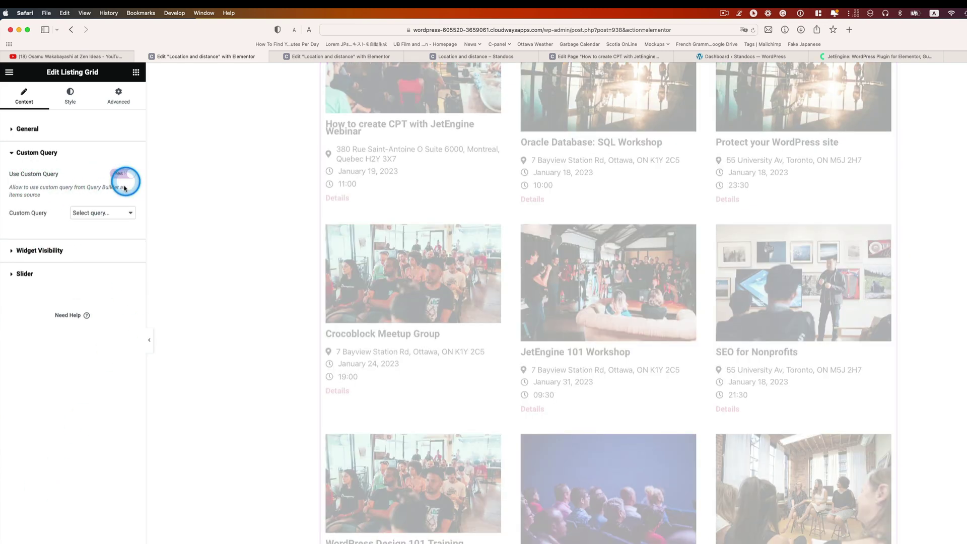
{"action": "left_click", "coordinate": [102, 214]}
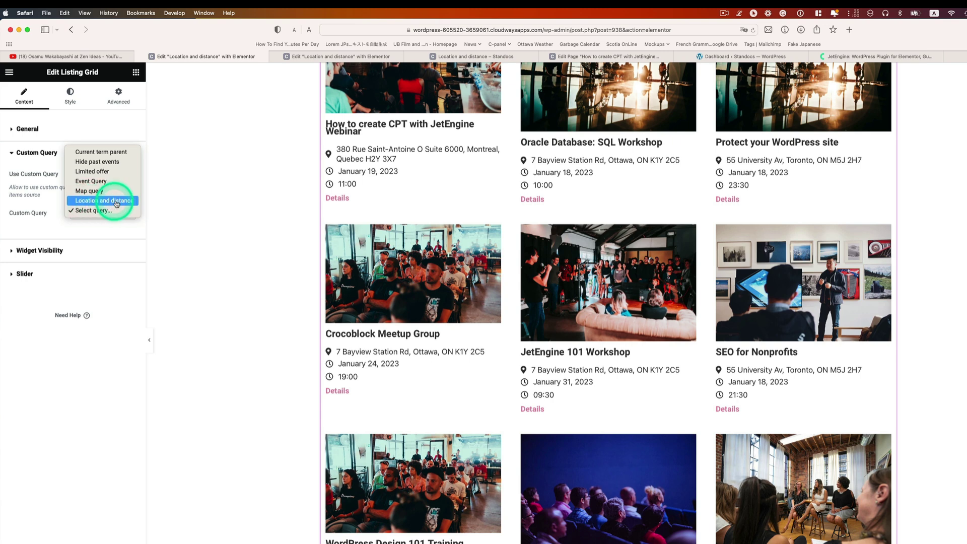
{"action": "left_click", "coordinate": [117, 201]}
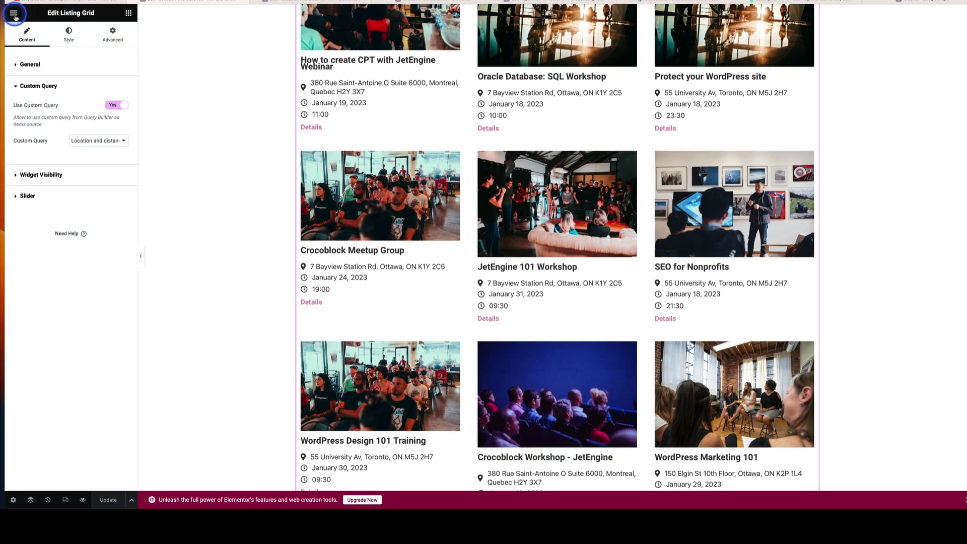
View the published Location and distance page and look through its full list of events
{"action": "left_click", "coordinate": [14, 14]}
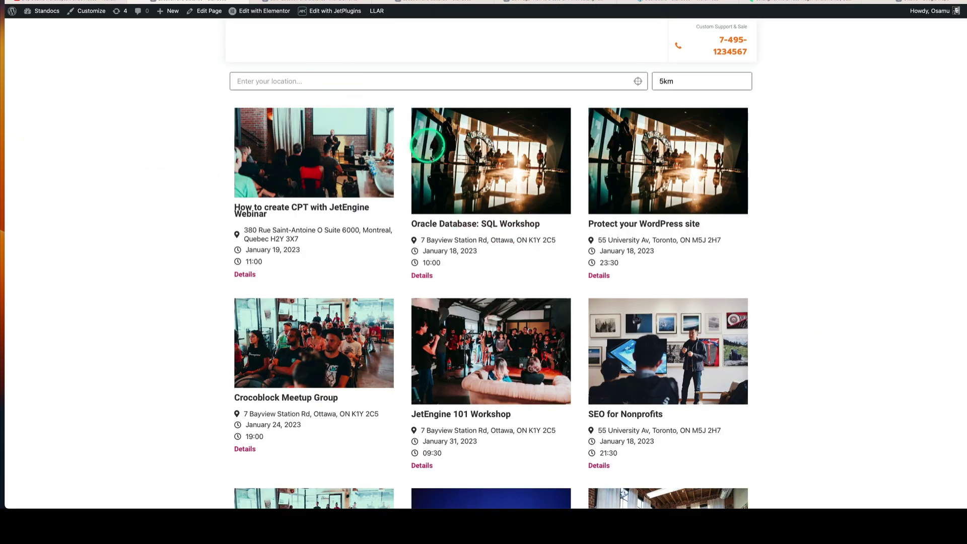
{"action": "scroll", "coordinate": [432, 151], "scroll_direction": "down", "scroll_amount": 5}
{"action": "scroll", "coordinate": [442, 161], "scroll_direction": "down", "scroll_amount": 1}
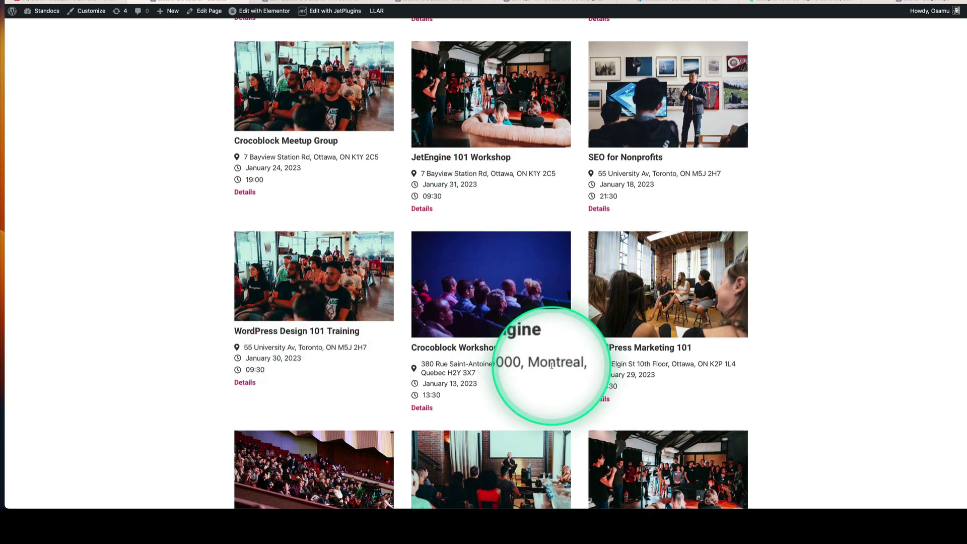
{"action": "scroll", "coordinate": [685, 357], "scroll_direction": "up", "scroll_amount": 5}
{"action": "scroll", "coordinate": [676, 340], "scroll_direction": "down", "scroll_amount": 11}
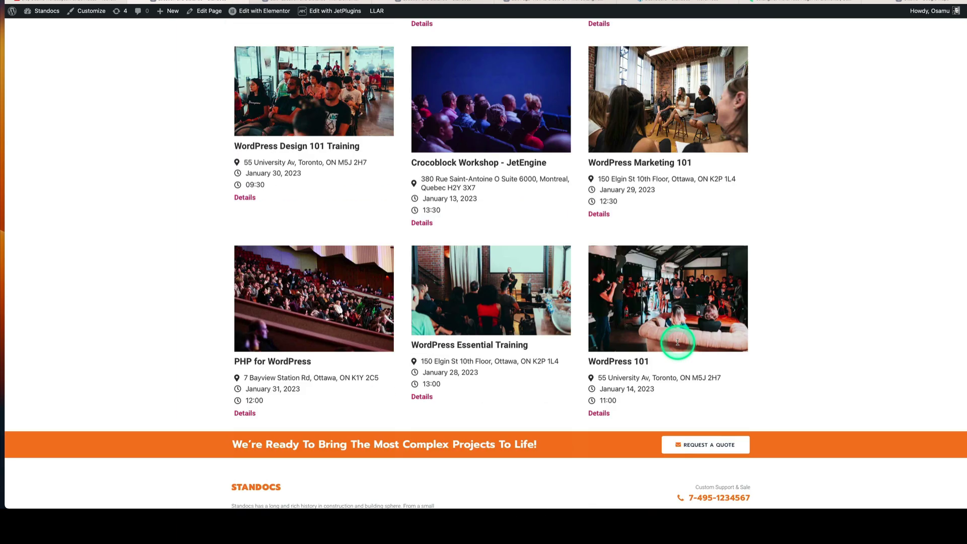
{"action": "scroll", "coordinate": [675, 341], "scroll_direction": "up", "scroll_amount": 6}
{"action": "scroll", "coordinate": [675, 341], "scroll_direction": "up", "scroll_amount": 5}
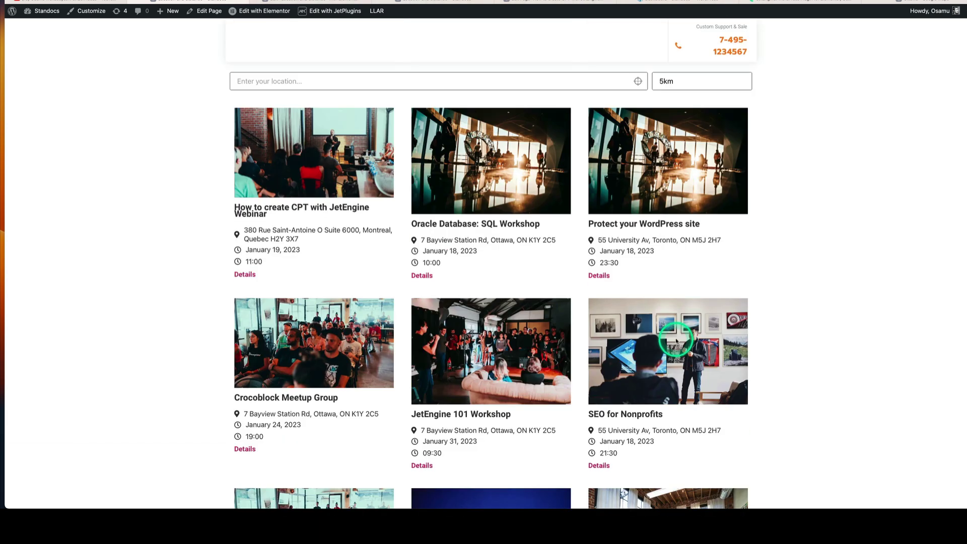
Search for events near Ottawa, ON, Canada within 5km and review the listed events
{"action": "left_click", "coordinate": [261, 81]}
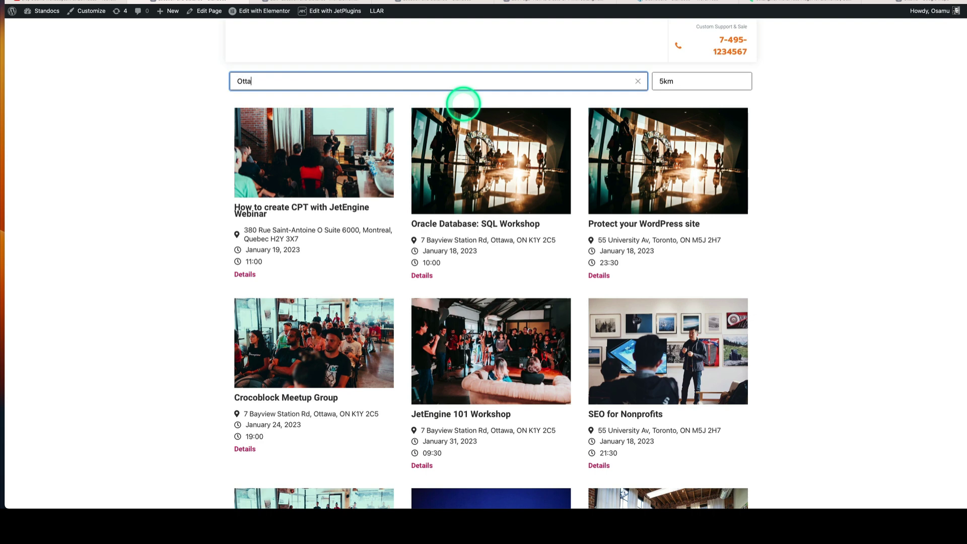
{"action": "left_click", "coordinate": [455, 96]}
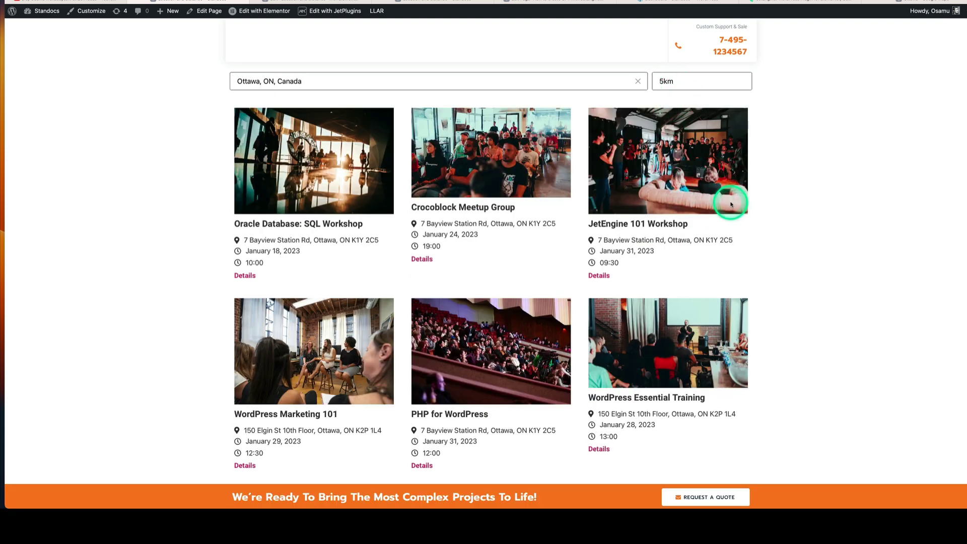
{"action": "scroll", "coordinate": [524, 261], "scroll_direction": "down", "scroll_amount": 3}
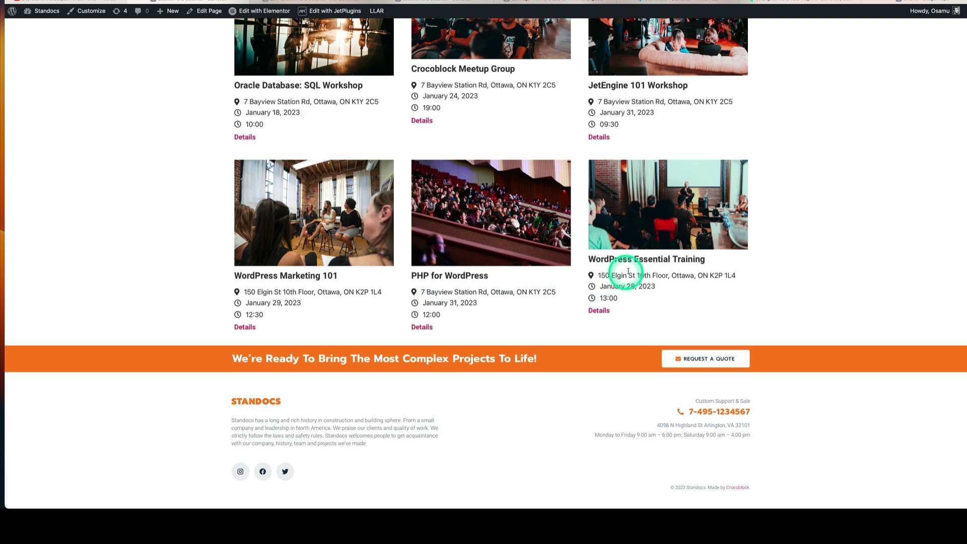
{"action": "scroll", "coordinate": [626, 272], "scroll_direction": "up", "scroll_amount": 3}
Replace the search location with Toronto, ON, Canada
{"action": "left_click", "coordinate": [309, 80]}
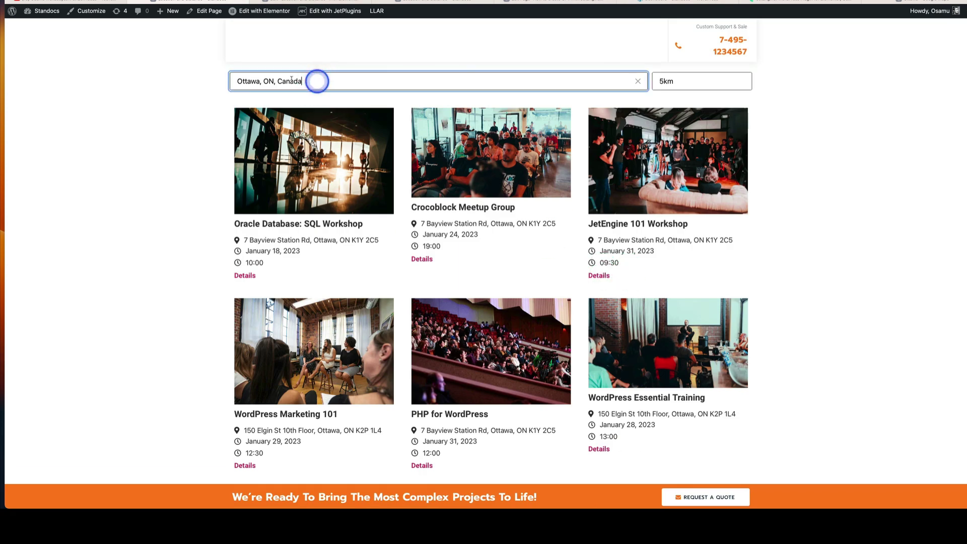
{"action": "left_click_drag", "start_coordinate": [309, 81], "coordinate": [220, 80]}
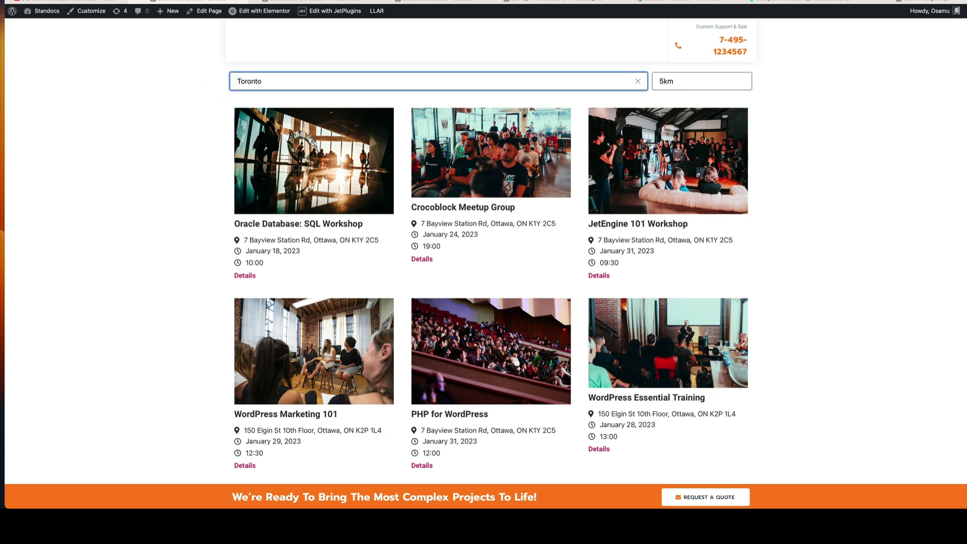
{"action": "type", "text": "Toronto"}
{"action": "left_click", "coordinate": [233, 95]}
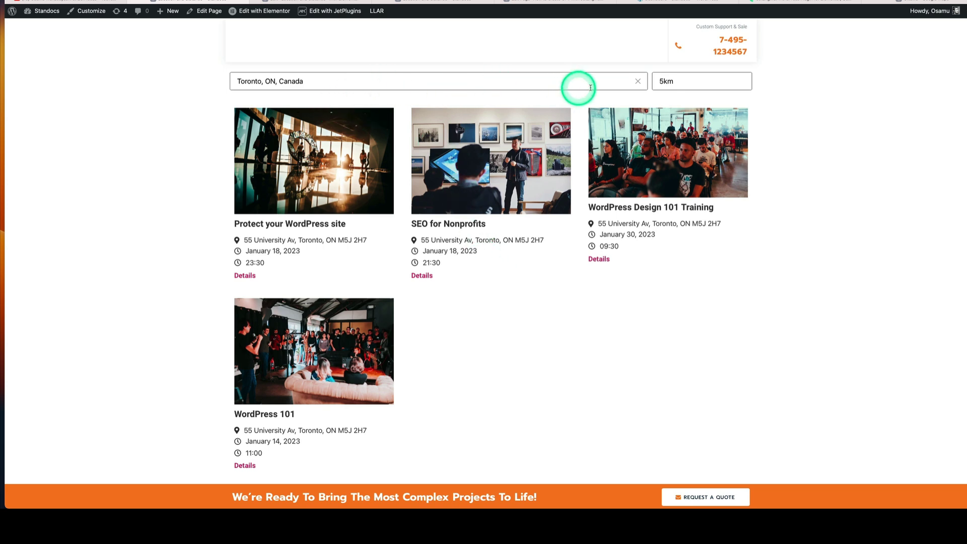
Widen the Toronto search distance to 500km and review the listed events
{"action": "left_click", "coordinate": [653, 84]}
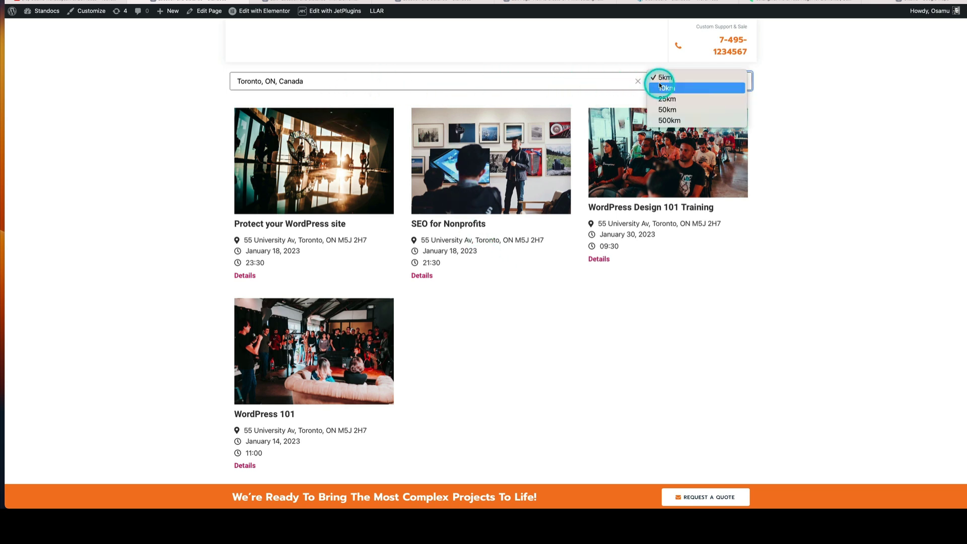
{"action": "left_click", "coordinate": [664, 120]}
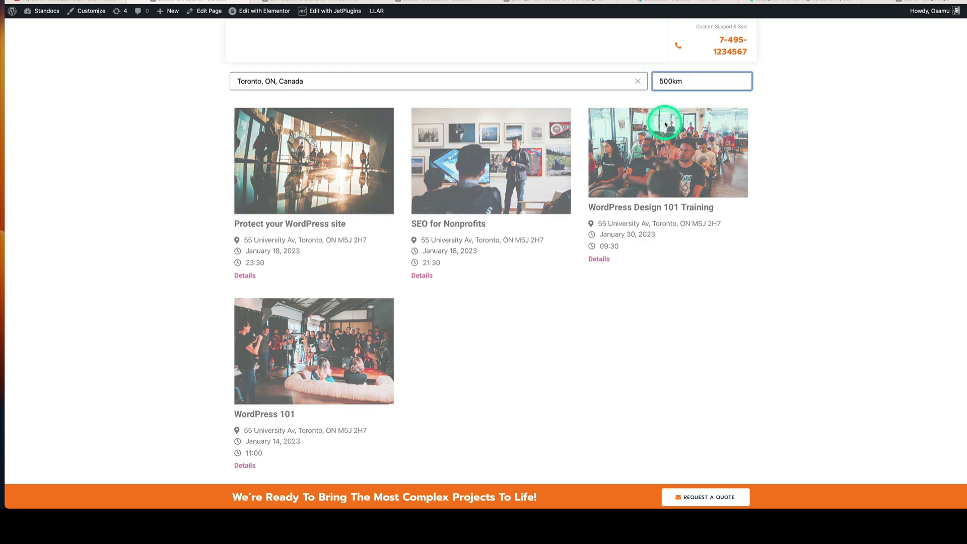
{"action": "scroll", "coordinate": [629, 216], "scroll_direction": "down", "scroll_amount": 4}
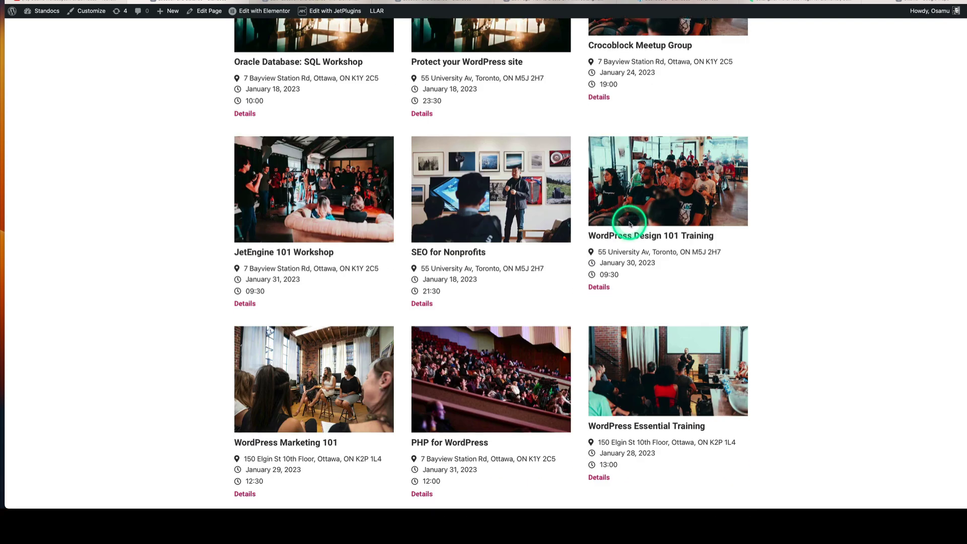
{"action": "scroll", "coordinate": [626, 217], "scroll_direction": "up", "scroll_amount": 4}
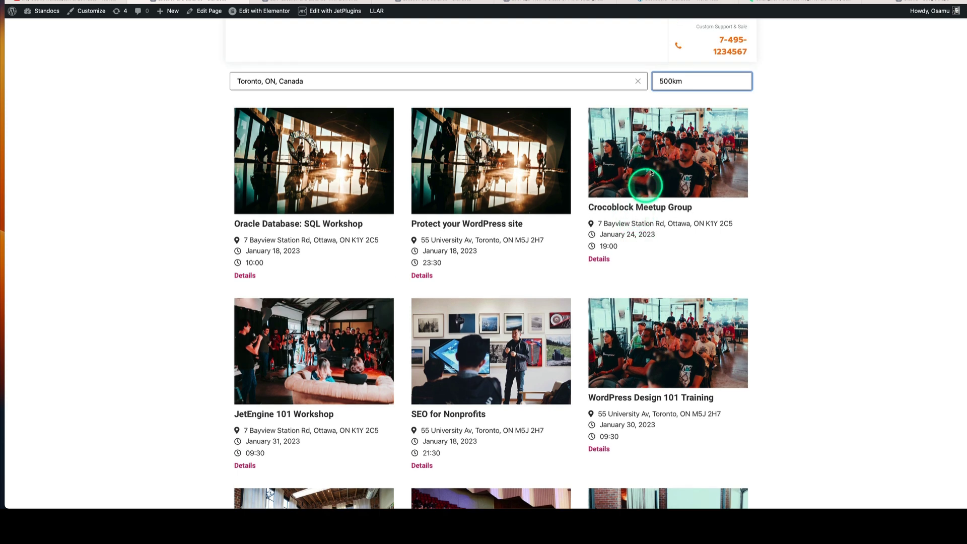
Reduce the Toronto search distance to 10km and check the listed events
{"action": "left_click", "coordinate": [663, 82]}
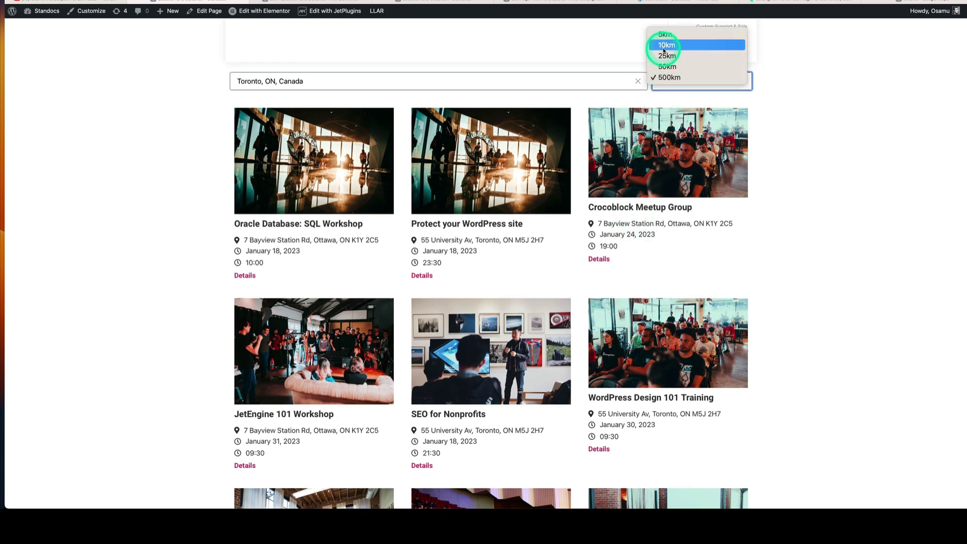
{"action": "left_click", "coordinate": [341, 130]}
{"action": "scroll", "coordinate": [481, 310], "scroll_direction": "down", "scroll_amount": 1}
{"action": "scroll", "coordinate": [481, 310], "scroll_direction": "up", "scroll_amount": 1}
Replace the search location with Montreal, QC, Canada
{"action": "left_click_drag", "start_coordinate": [301, 81], "coordinate": [229, 80]}
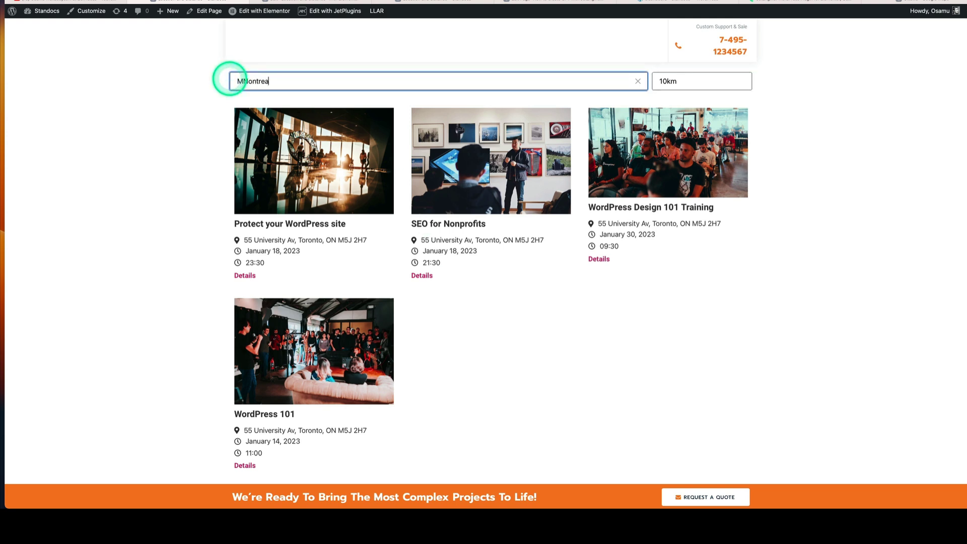
{"action": "type", "text": "Montreal"}
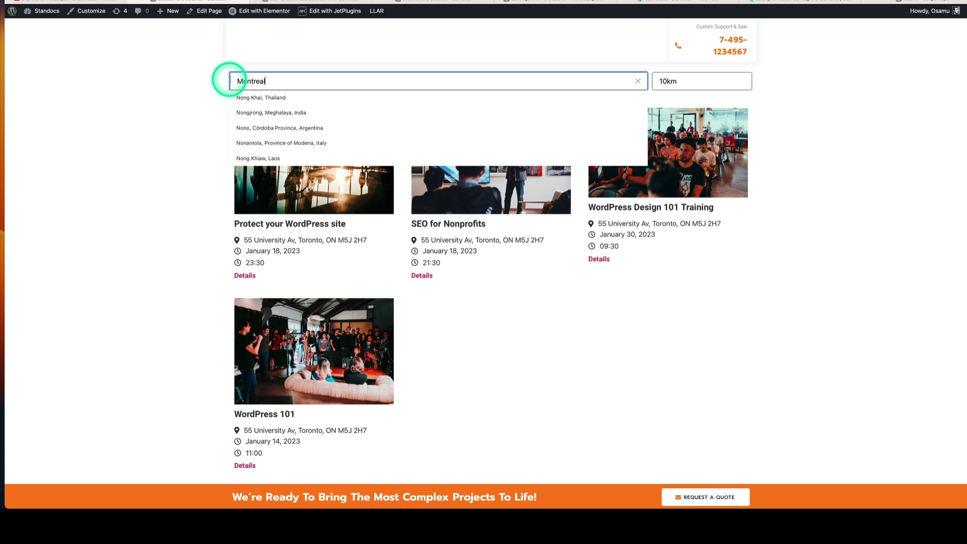
{"action": "left_click", "coordinate": [242, 100]}
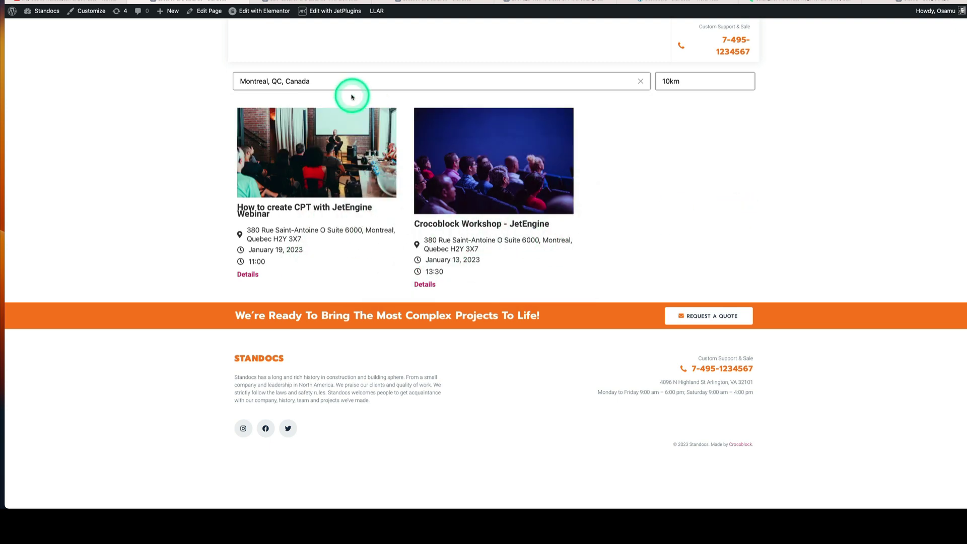
Widen the Montreal search distance to 500km and review the listed events
{"action": "left_click", "coordinate": [663, 82]}
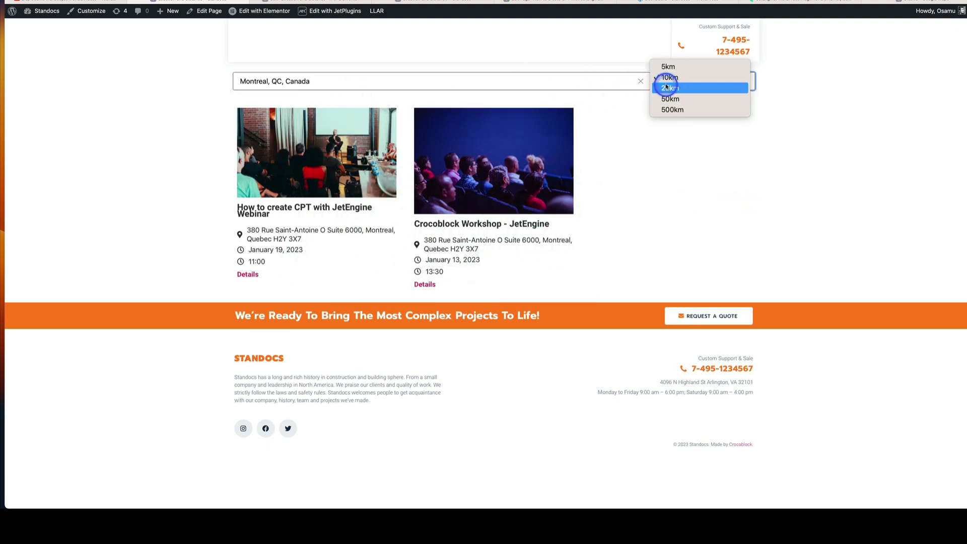
{"action": "left_click", "coordinate": [680, 109]}
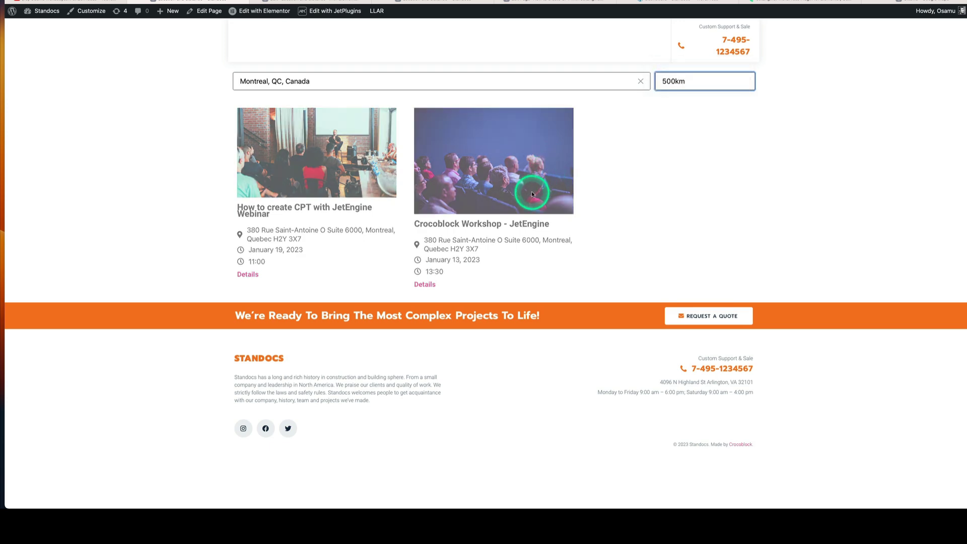
{"action": "scroll", "coordinate": [557, 205], "scroll_direction": "down", "scroll_amount": 6}
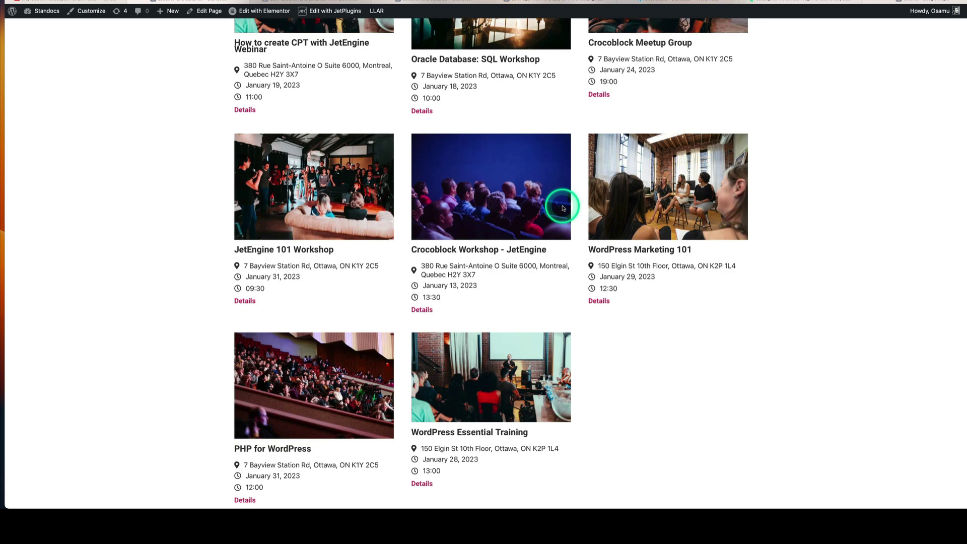
{"action": "scroll", "coordinate": [567, 206], "scroll_direction": "up", "scroll_amount": 6}
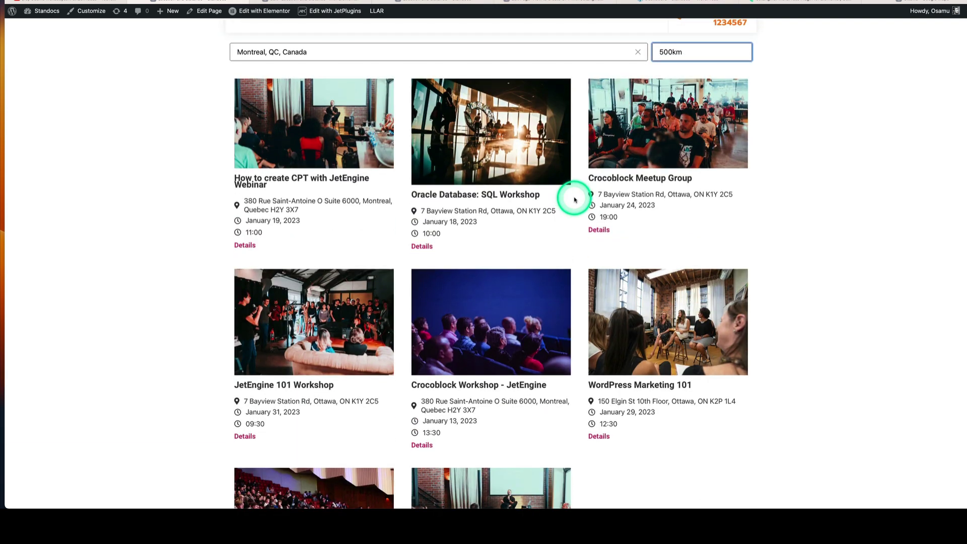
Clear the Montreal location from the event search and try the current-location option
{"action": "left_click", "coordinate": [637, 52]}
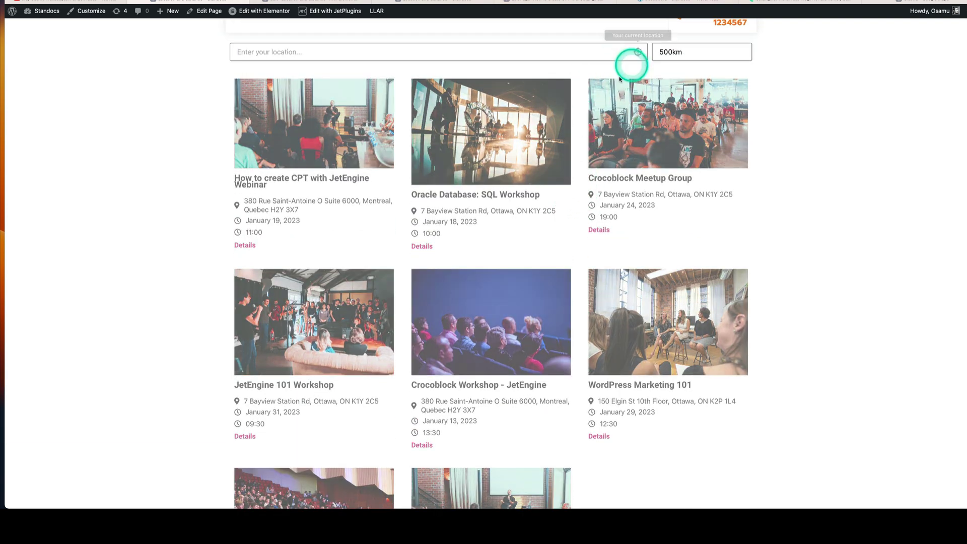
{"action": "left_click", "coordinate": [637, 52]}
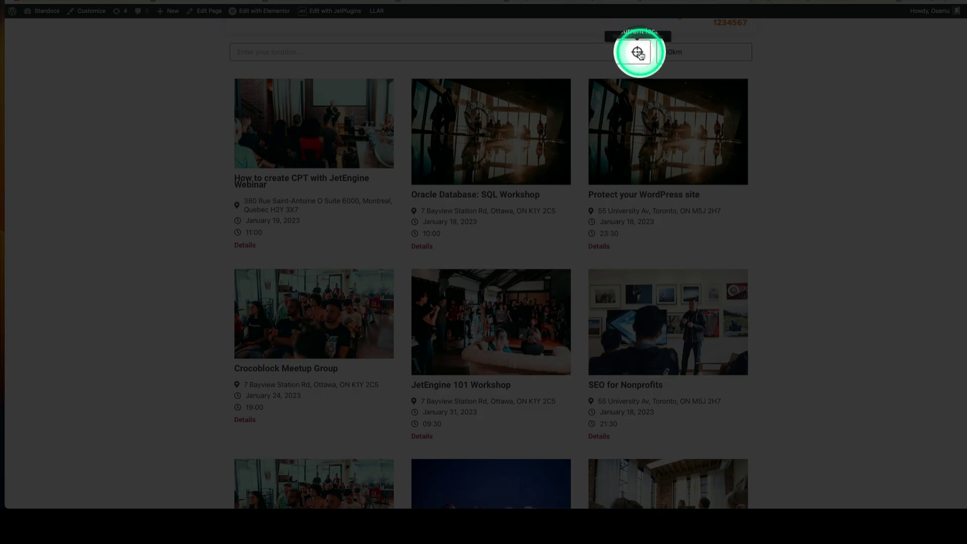
Copy the event search page's address and open it in a new private Safari window
{"action": "left_click", "coordinate": [496, 4]}
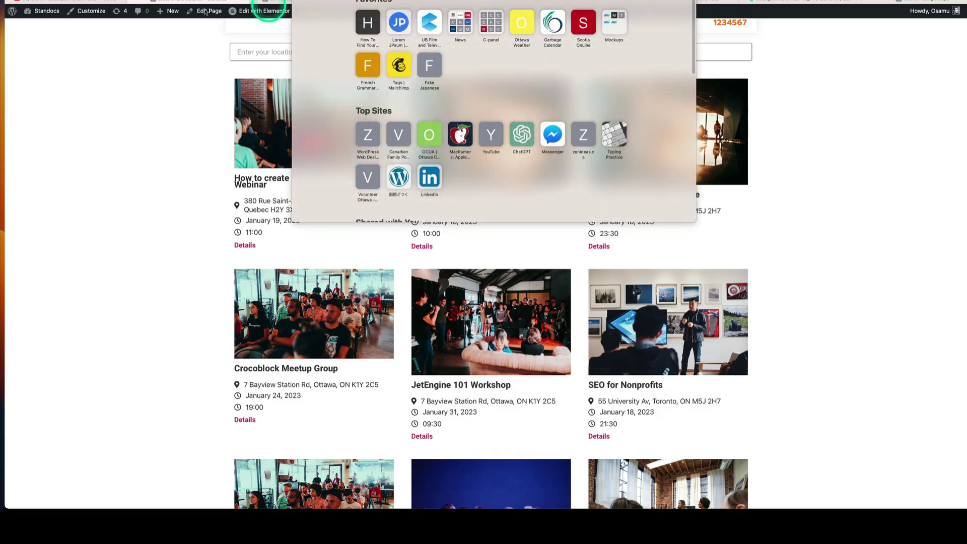
{"action": "left_click", "coordinate": [46, 1]}
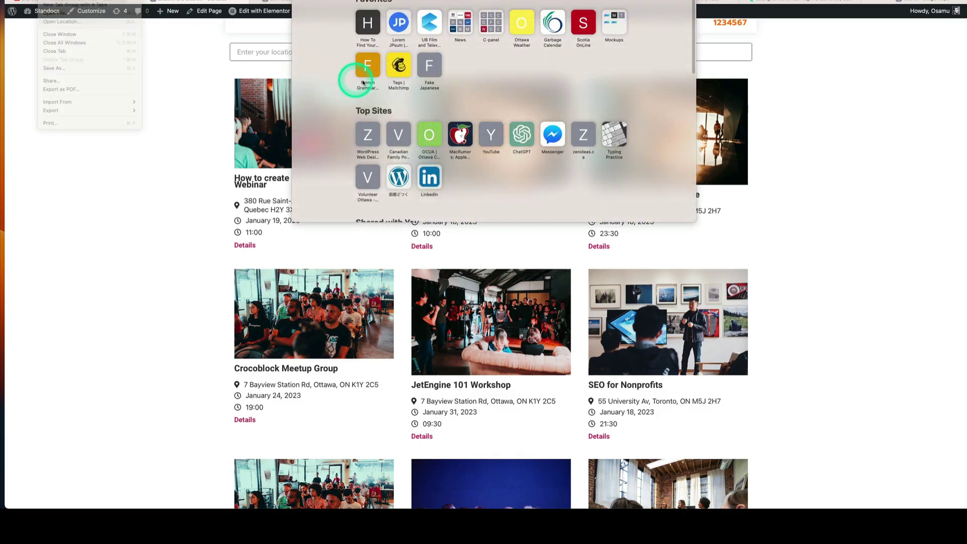
{"action": "key", "text": "super+shift+n"}
{"action": "key", "text": "super+l"}
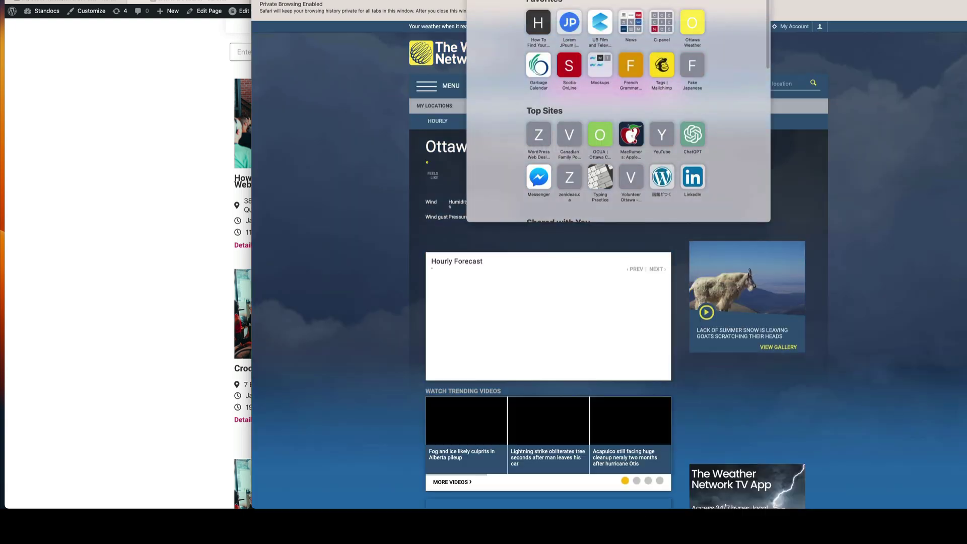
{"action": "key", "text": "super+v"}
{"action": "key", "text": "Return"}
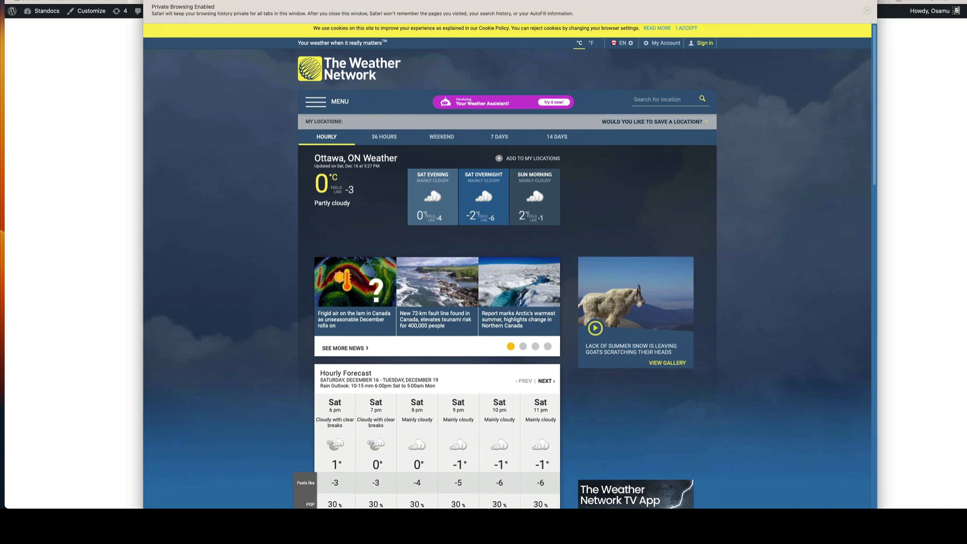
{"action": "left_click", "coordinate": [395, 42]}
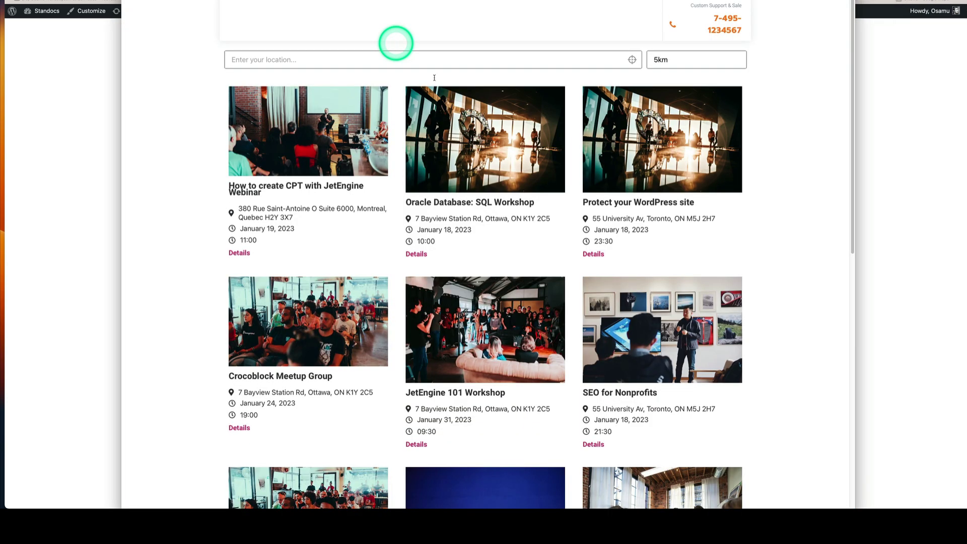
Look over the events listed on the page in the private window
{"action": "left_click", "coordinate": [686, 237]}
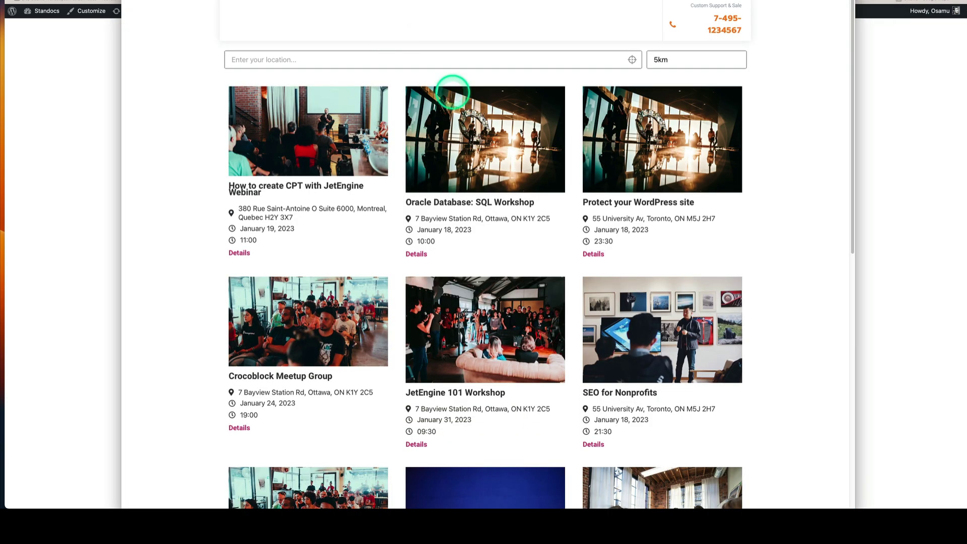
{"action": "scroll", "coordinate": [678, 272], "scroll_direction": "down", "scroll_amount": 3}
{"action": "left_click", "coordinate": [679, 272]}
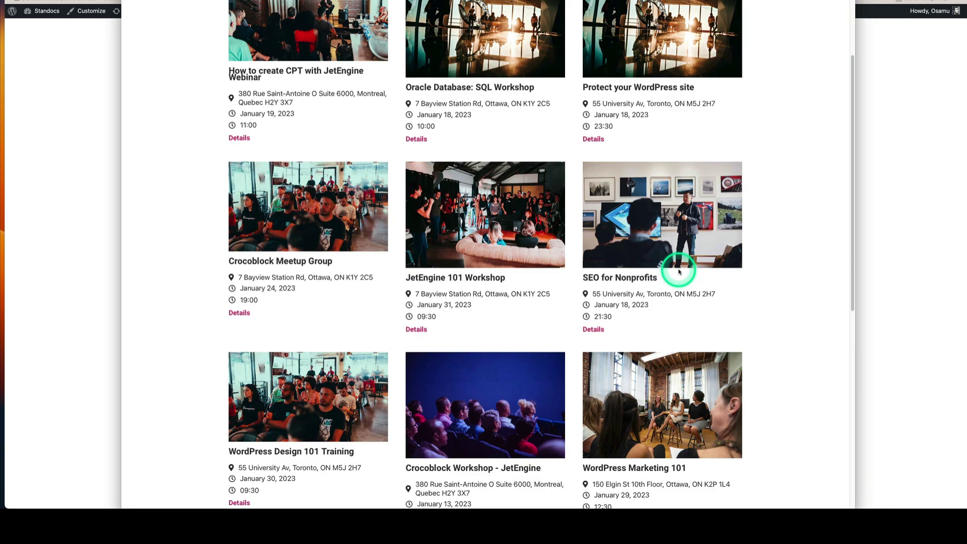
Search for events around the current location and allow the site to access that location
{"action": "scroll", "coordinate": [679, 272], "scroll_direction": "down", "scroll_amount": 3}
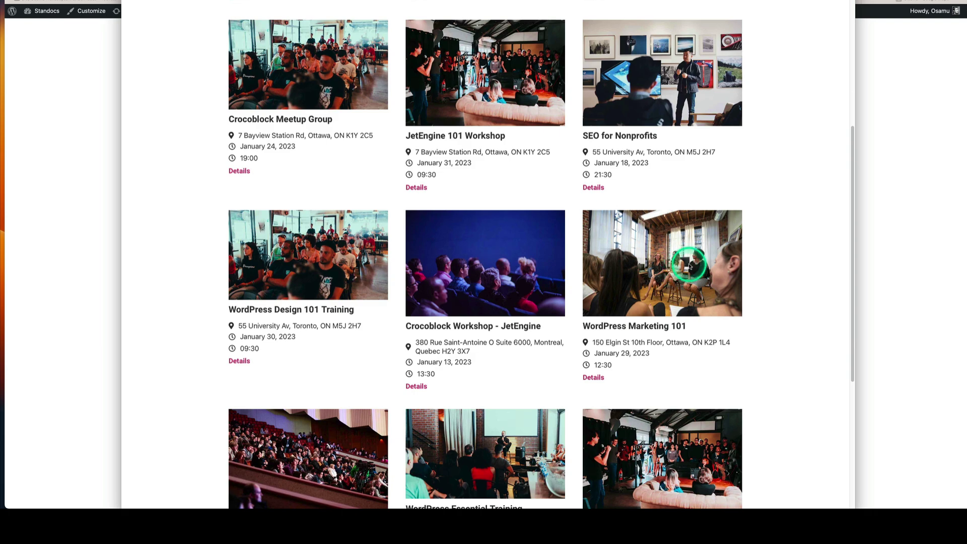
{"action": "scroll", "coordinate": [688, 264], "scroll_direction": "up", "scroll_amount": 6}
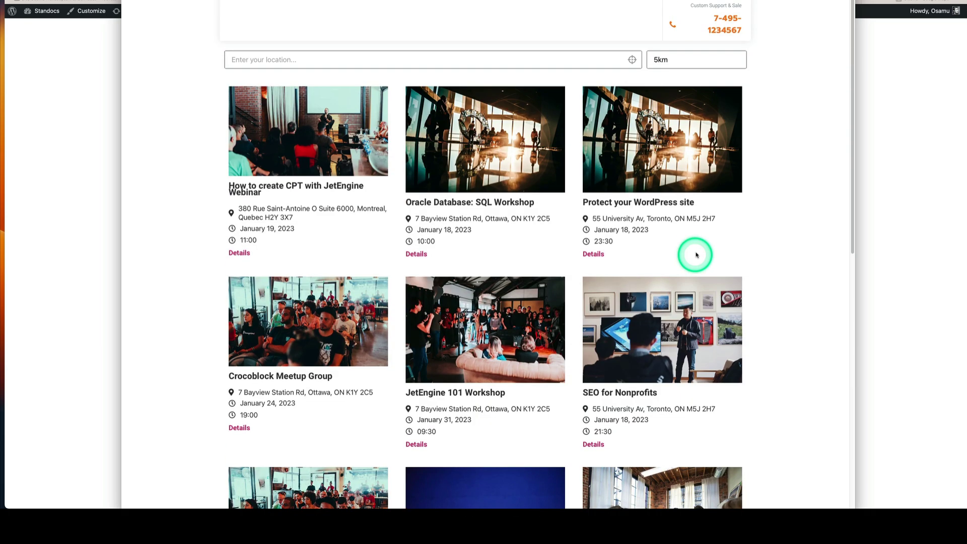
{"action": "left_click", "coordinate": [632, 60]}
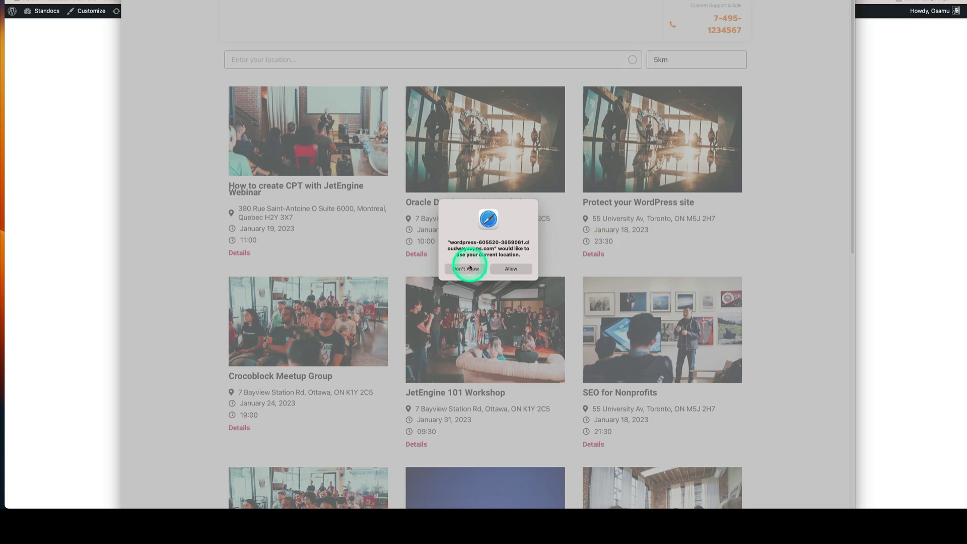
{"action": "left_click", "coordinate": [511, 269]}
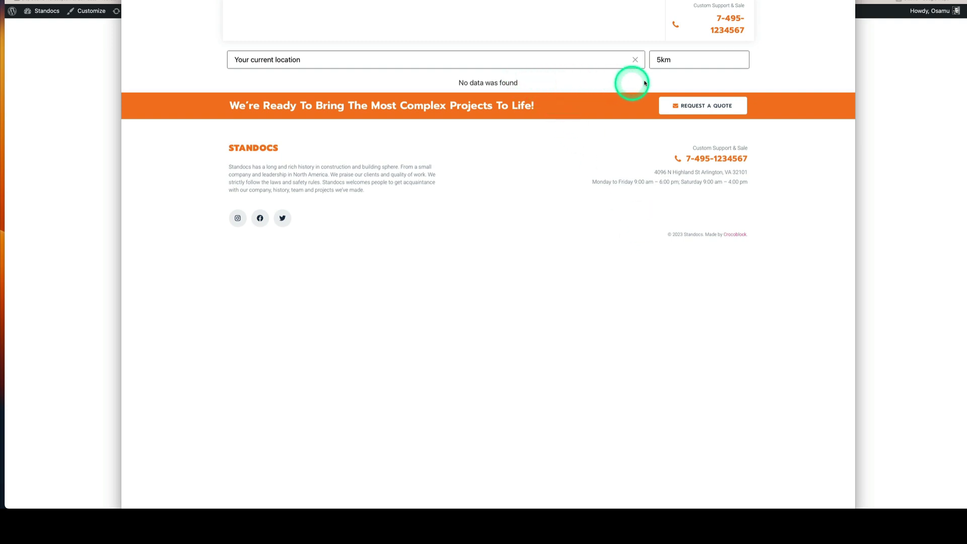
Test the current-location event search with a 10km distance and again with 5km
{"action": "left_click", "coordinate": [669, 66]}
{"action": "left_click", "coordinate": [669, 70]}
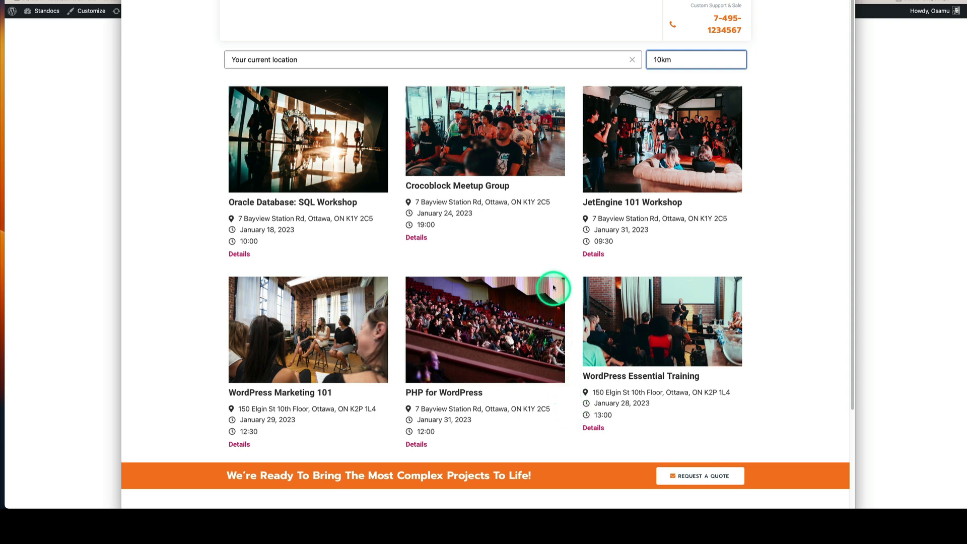
{"action": "left_click", "coordinate": [667, 61]}
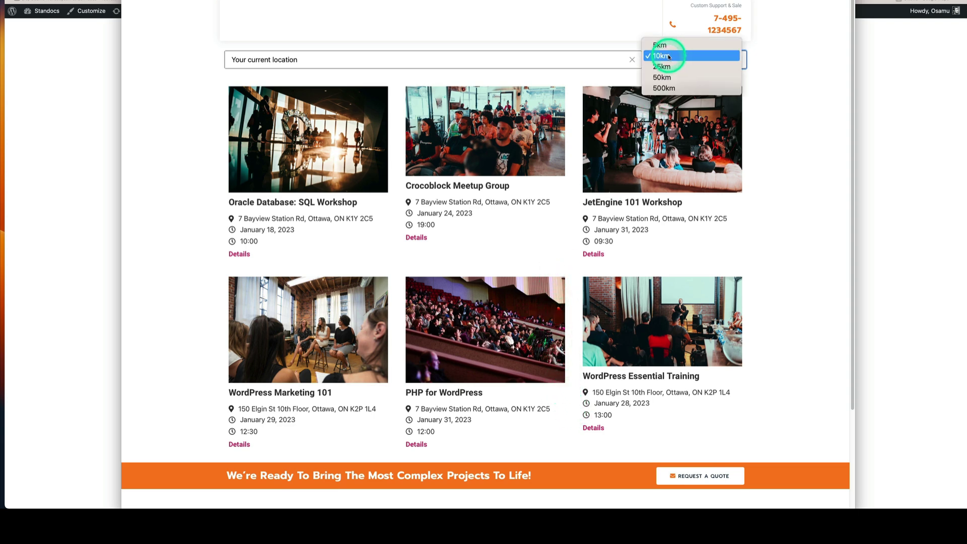
{"action": "left_click", "coordinate": [667, 43]}
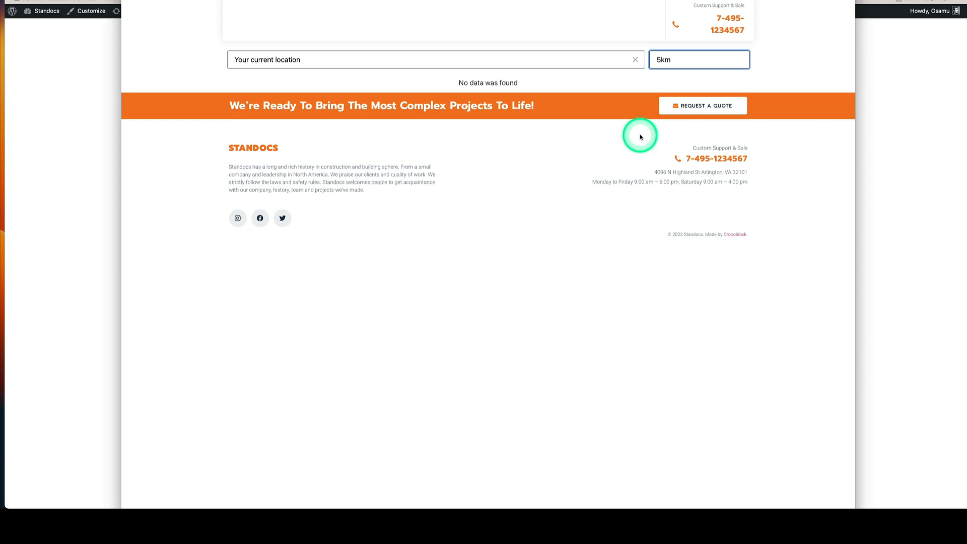
Compare the events near the current location at distances of 25km and 10km
{"action": "left_click", "coordinate": [662, 61]}
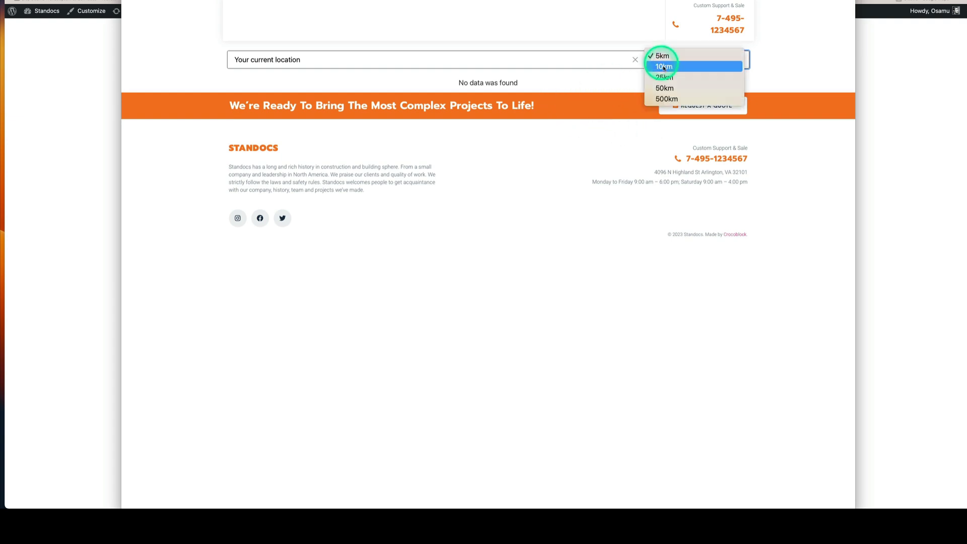
{"action": "left_click", "coordinate": [663, 78]}
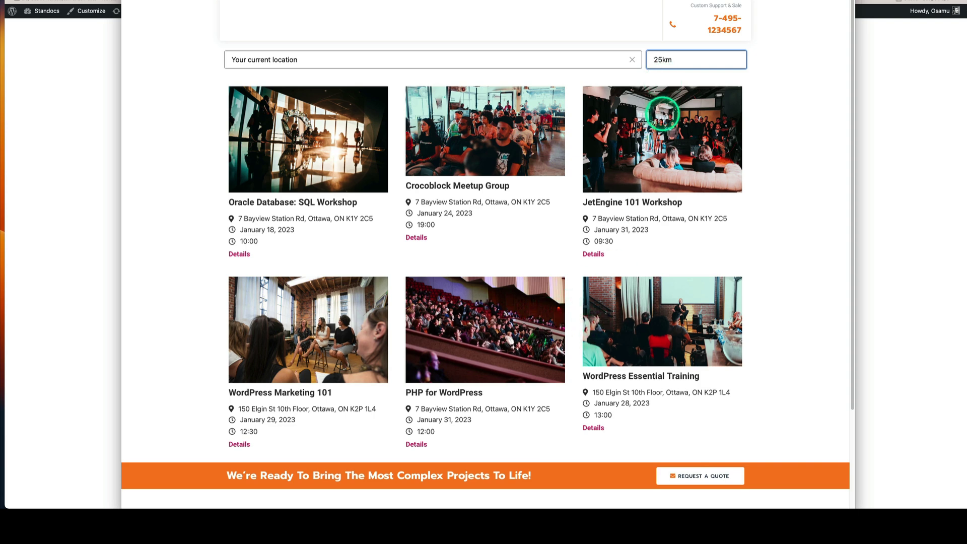
{"action": "left_click", "coordinate": [676, 63]}
{"action": "left_click", "coordinate": [675, 43]}
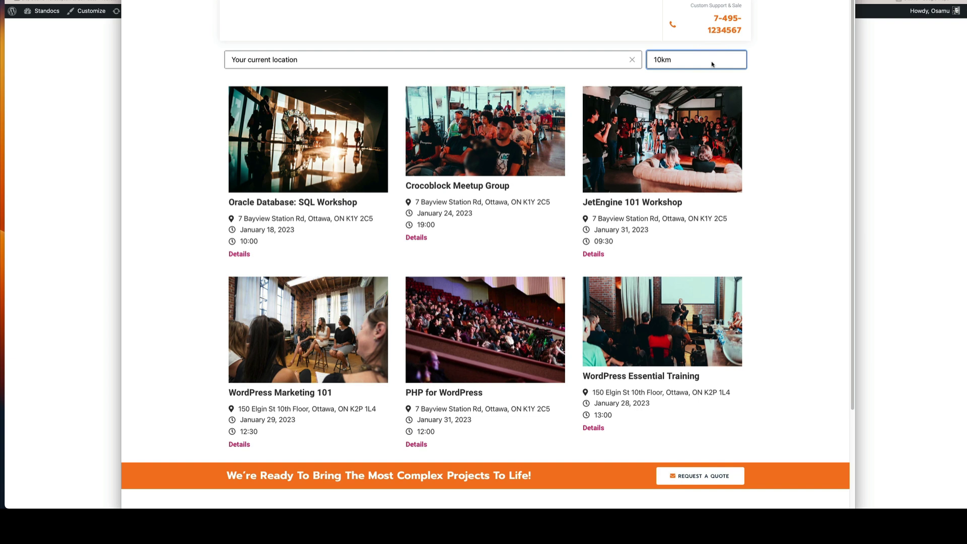
Widen the current-location search distance to 500km and review the full list of events
{"action": "left_click", "coordinate": [679, 62]}
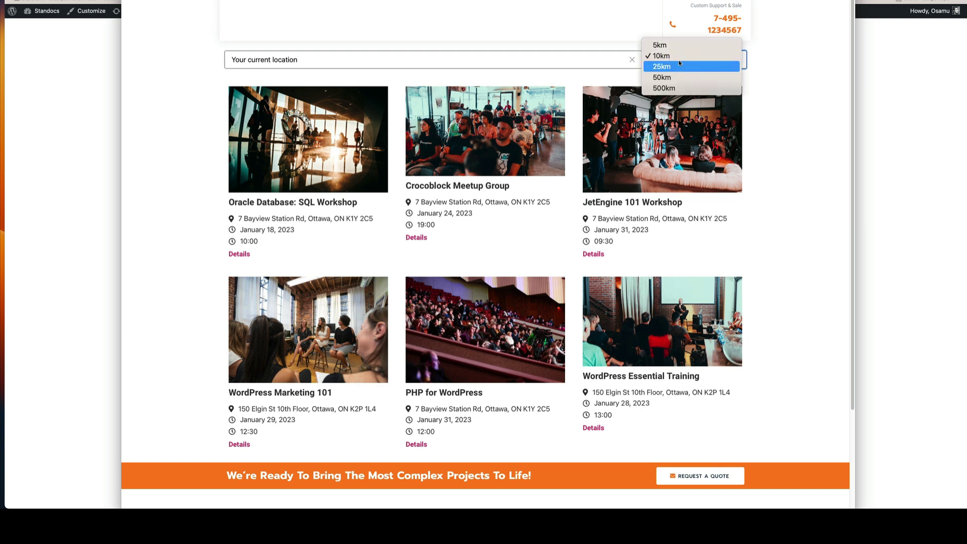
{"action": "left_click", "coordinate": [684, 87]}
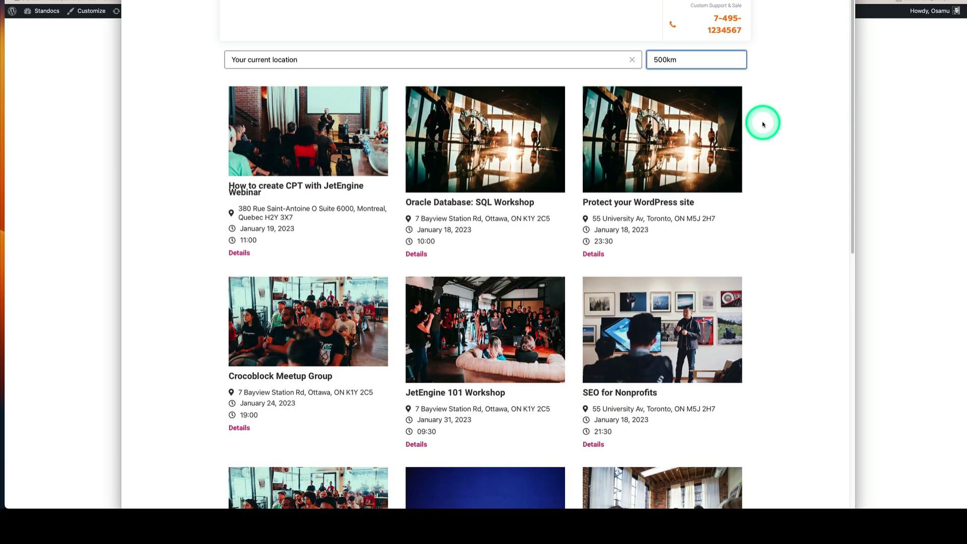
{"action": "scroll", "coordinate": [801, 224], "scroll_direction": "down", "scroll_amount": 3}
{"action": "scroll", "coordinate": [800, 228], "scroll_direction": "down", "scroll_amount": 3}
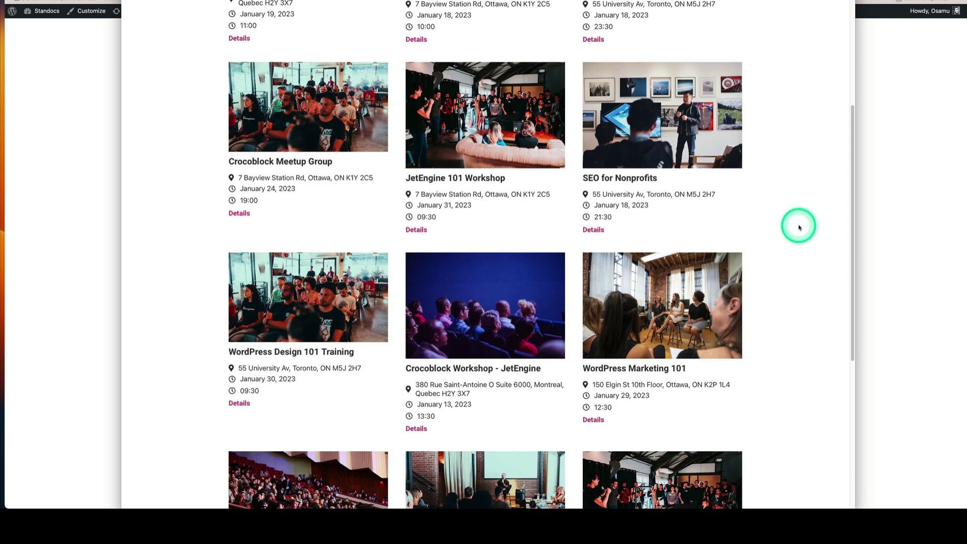
{"action": "scroll", "coordinate": [799, 225], "scroll_direction": "down", "scroll_amount": 1}
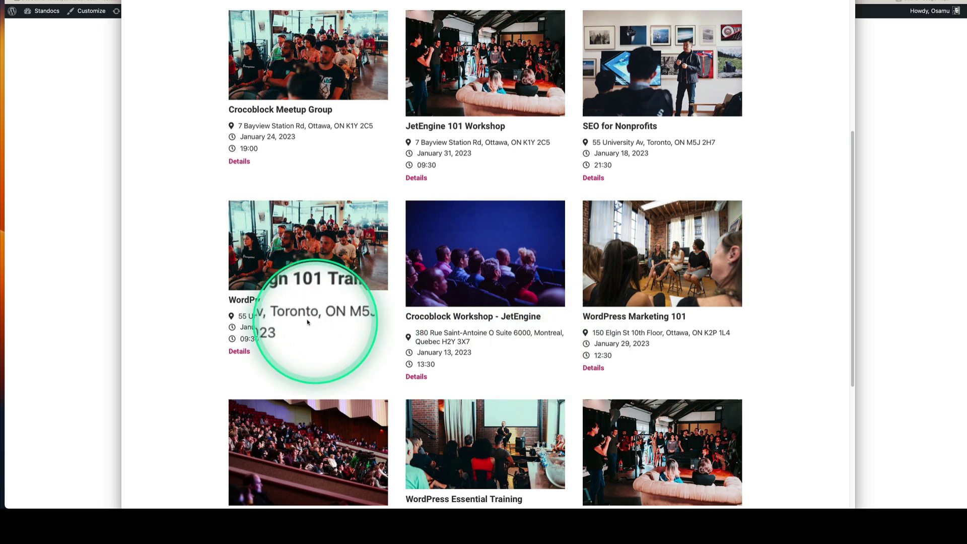
{"action": "scroll", "coordinate": [682, 337], "scroll_direction": "down", "scroll_amount": 1}
{"action": "scroll", "coordinate": [683, 335], "scroll_direction": "down", "scroll_amount": 3}
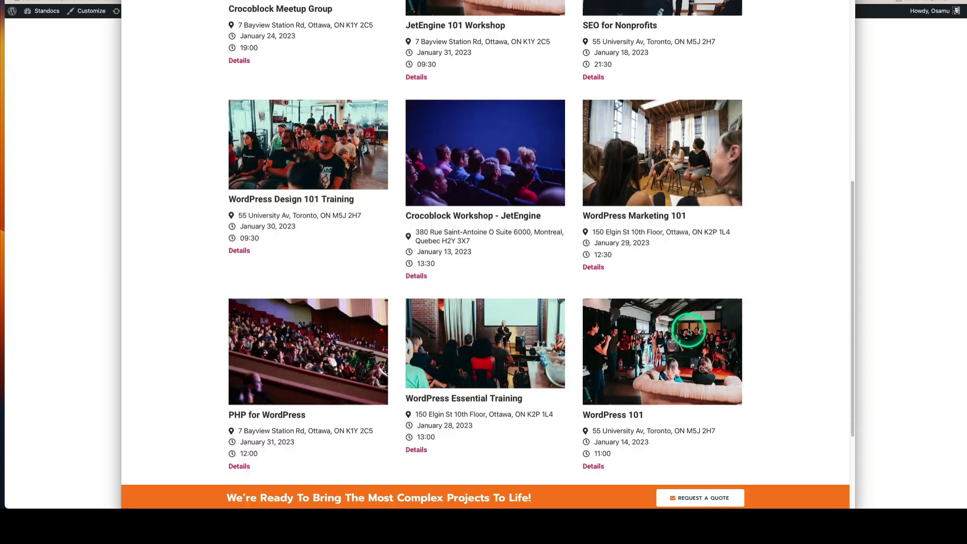
{"action": "scroll", "coordinate": [541, 380], "scroll_direction": "up", "scroll_amount": 10}
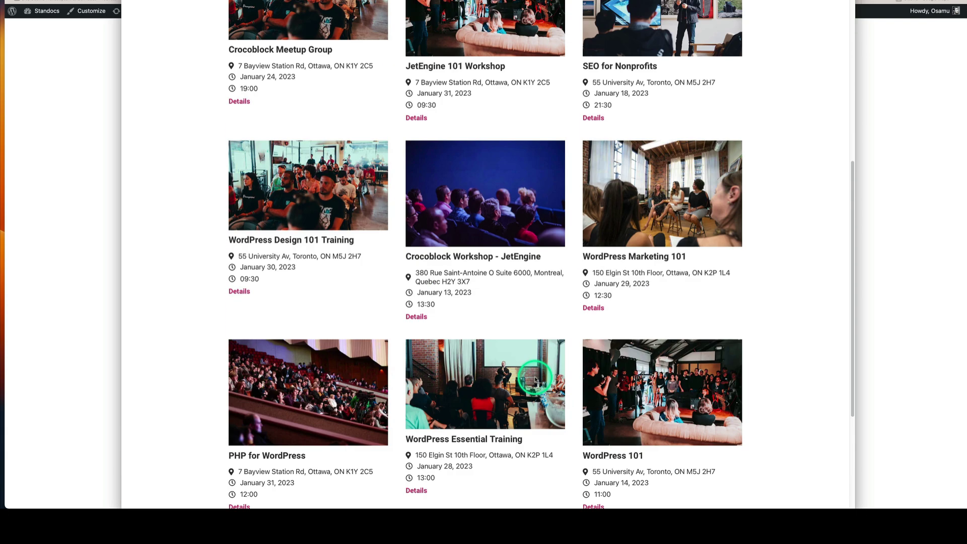